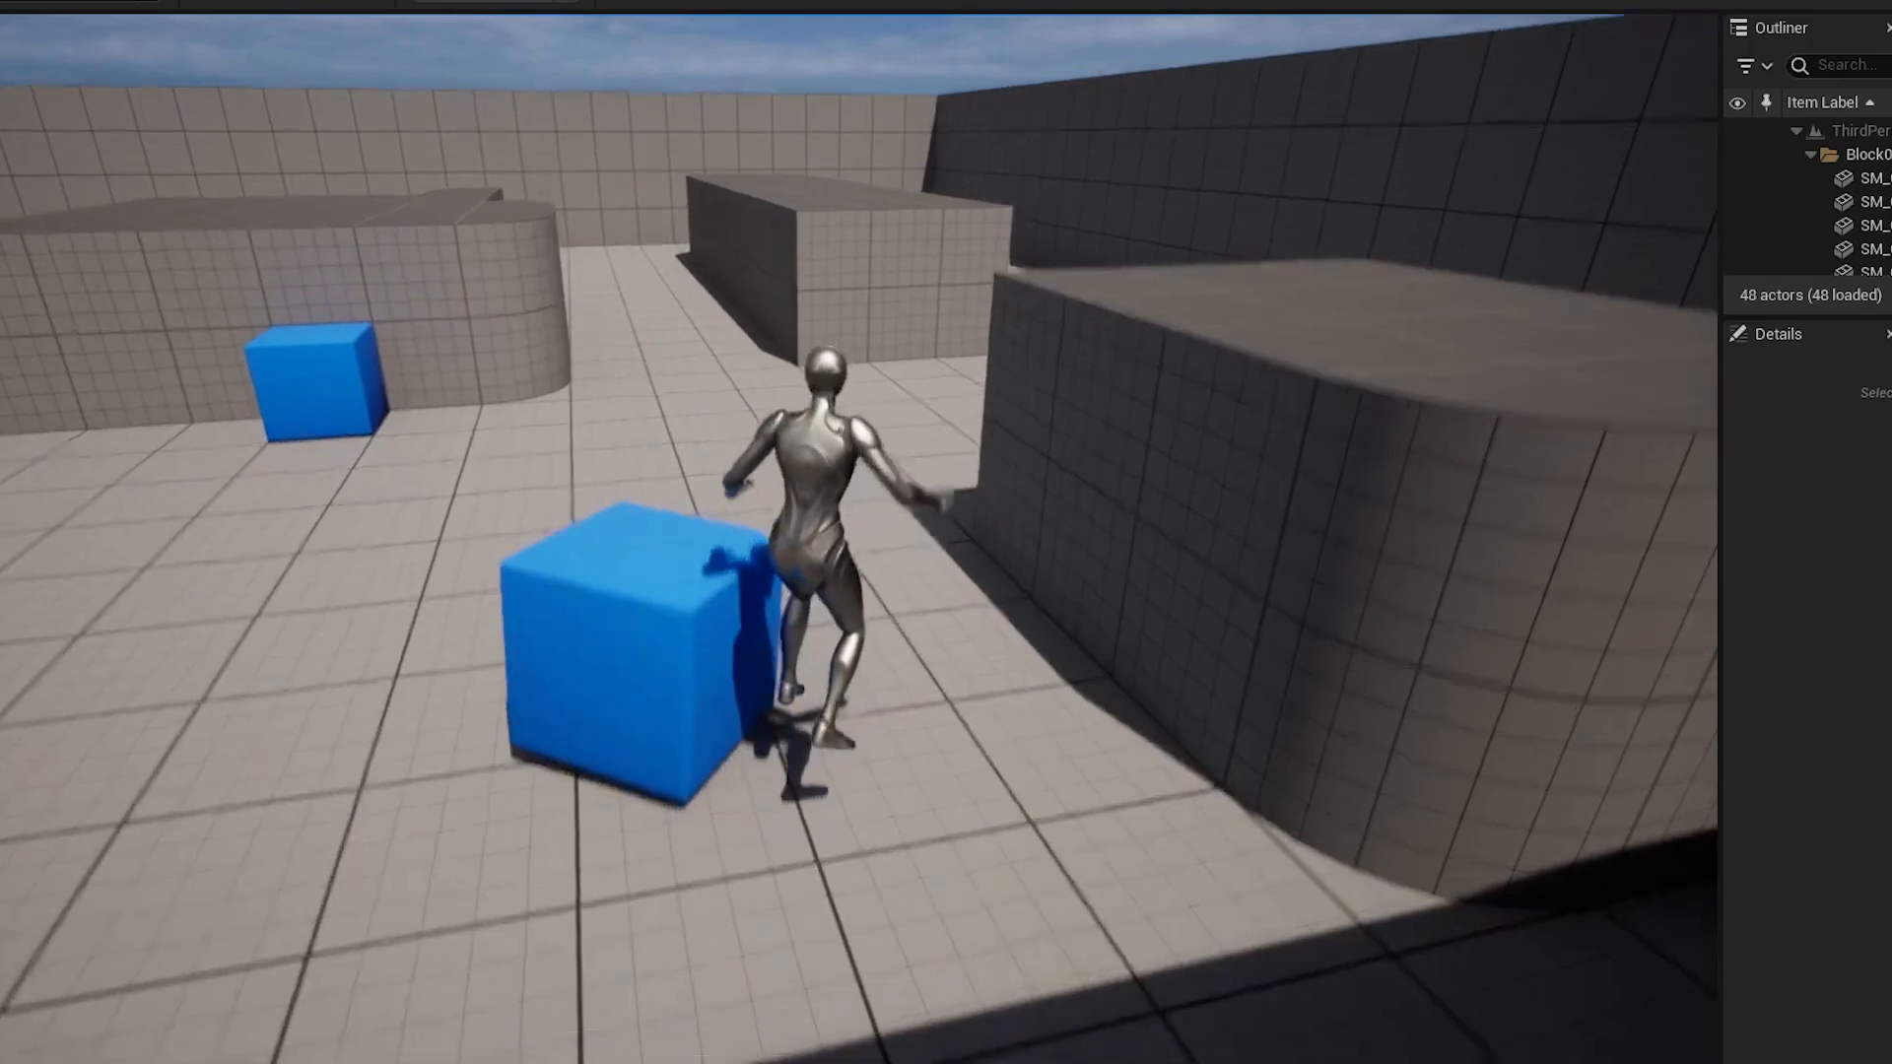
# Play-test the third-person level by running the character around and jumping over the grey blocks.
pyautogui.press('w')
pyautogui.press('space')
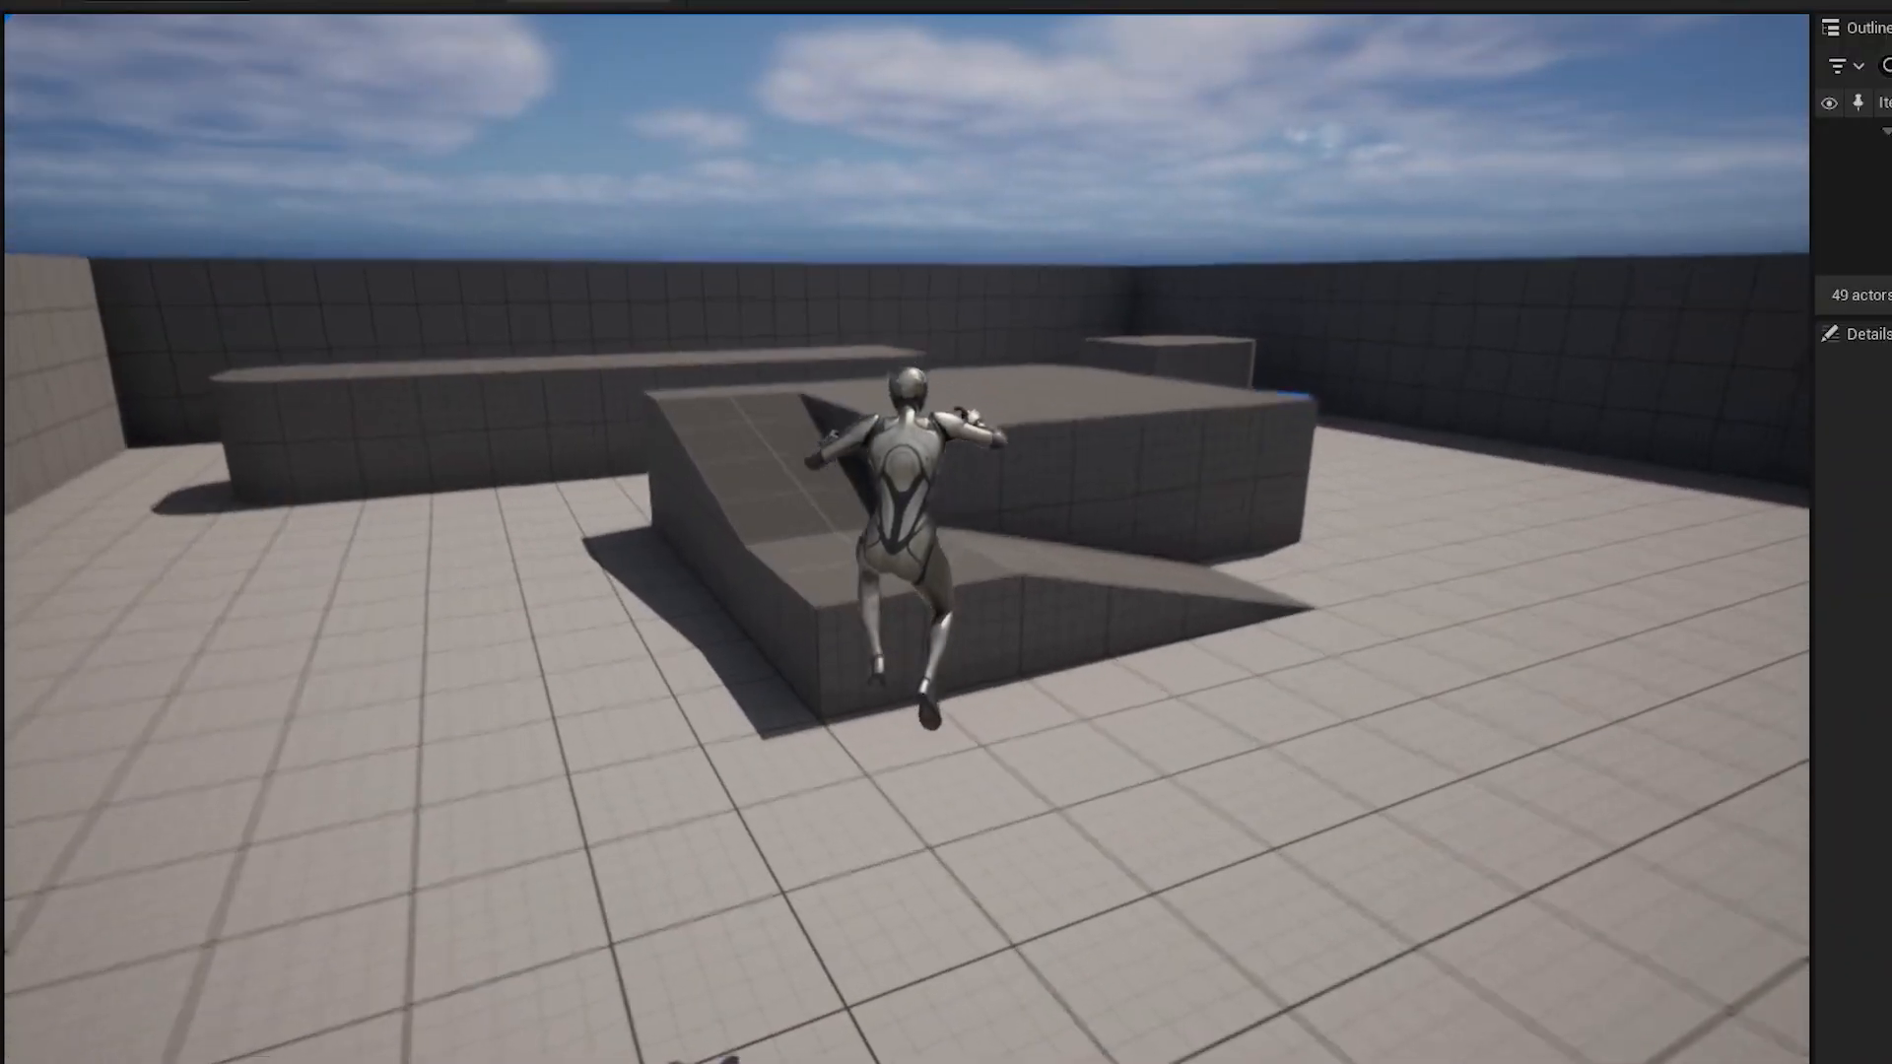
pyautogui.press('space')
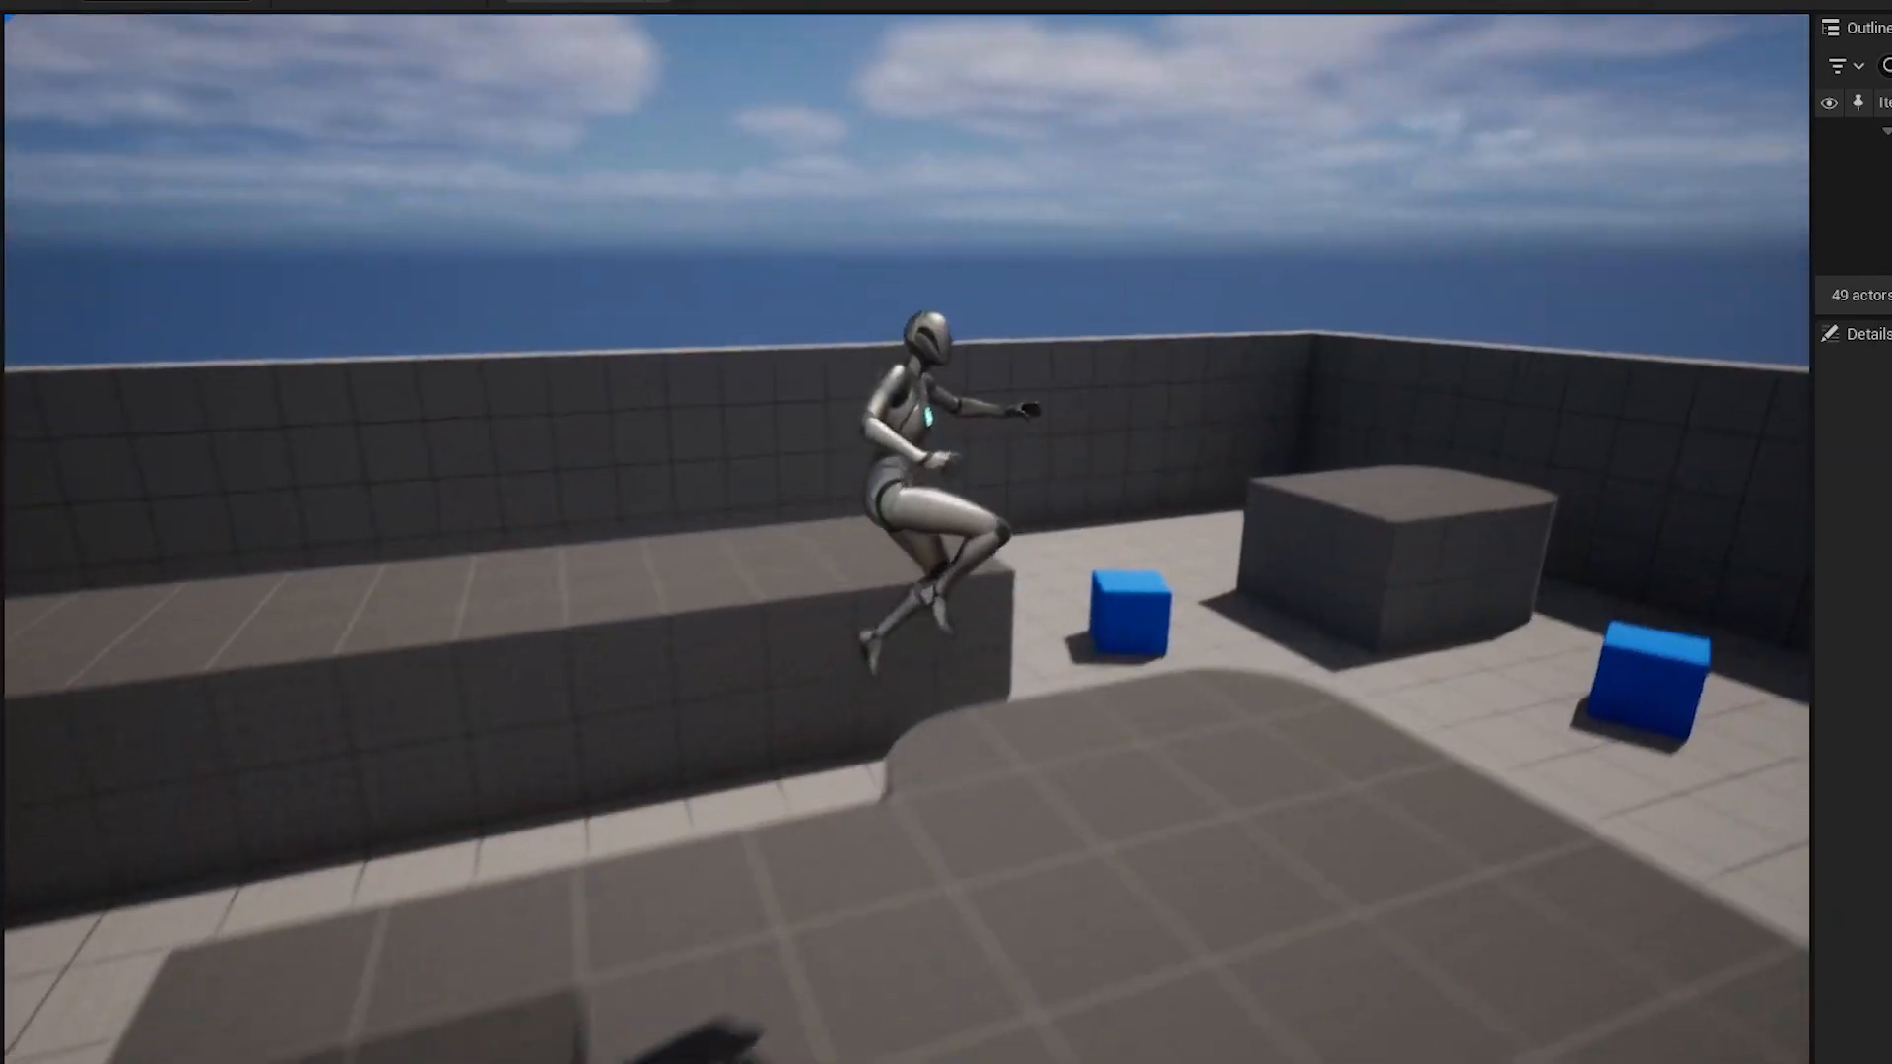
pyautogui.press('space')
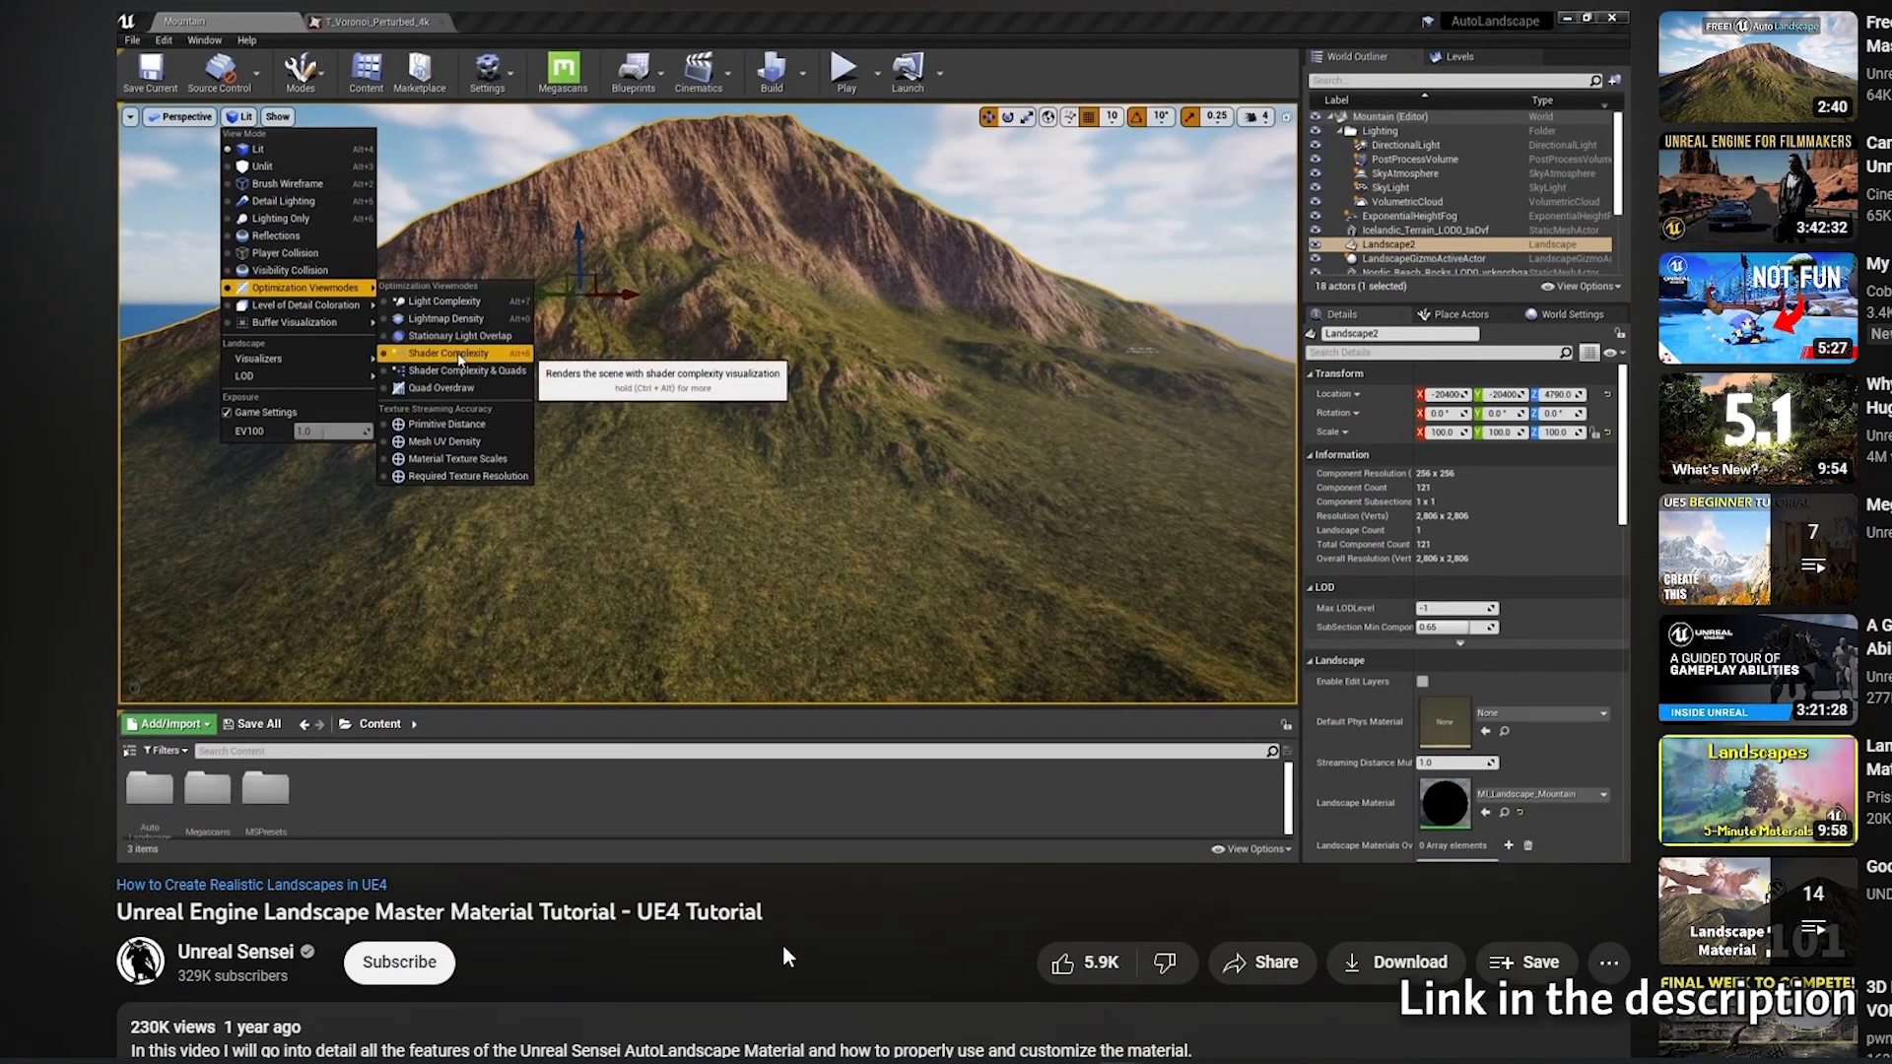
# Expand the description of the Unreal Engine Landscape Master Material Tutorial video.
pyautogui.scroll(-1, 782, 947)
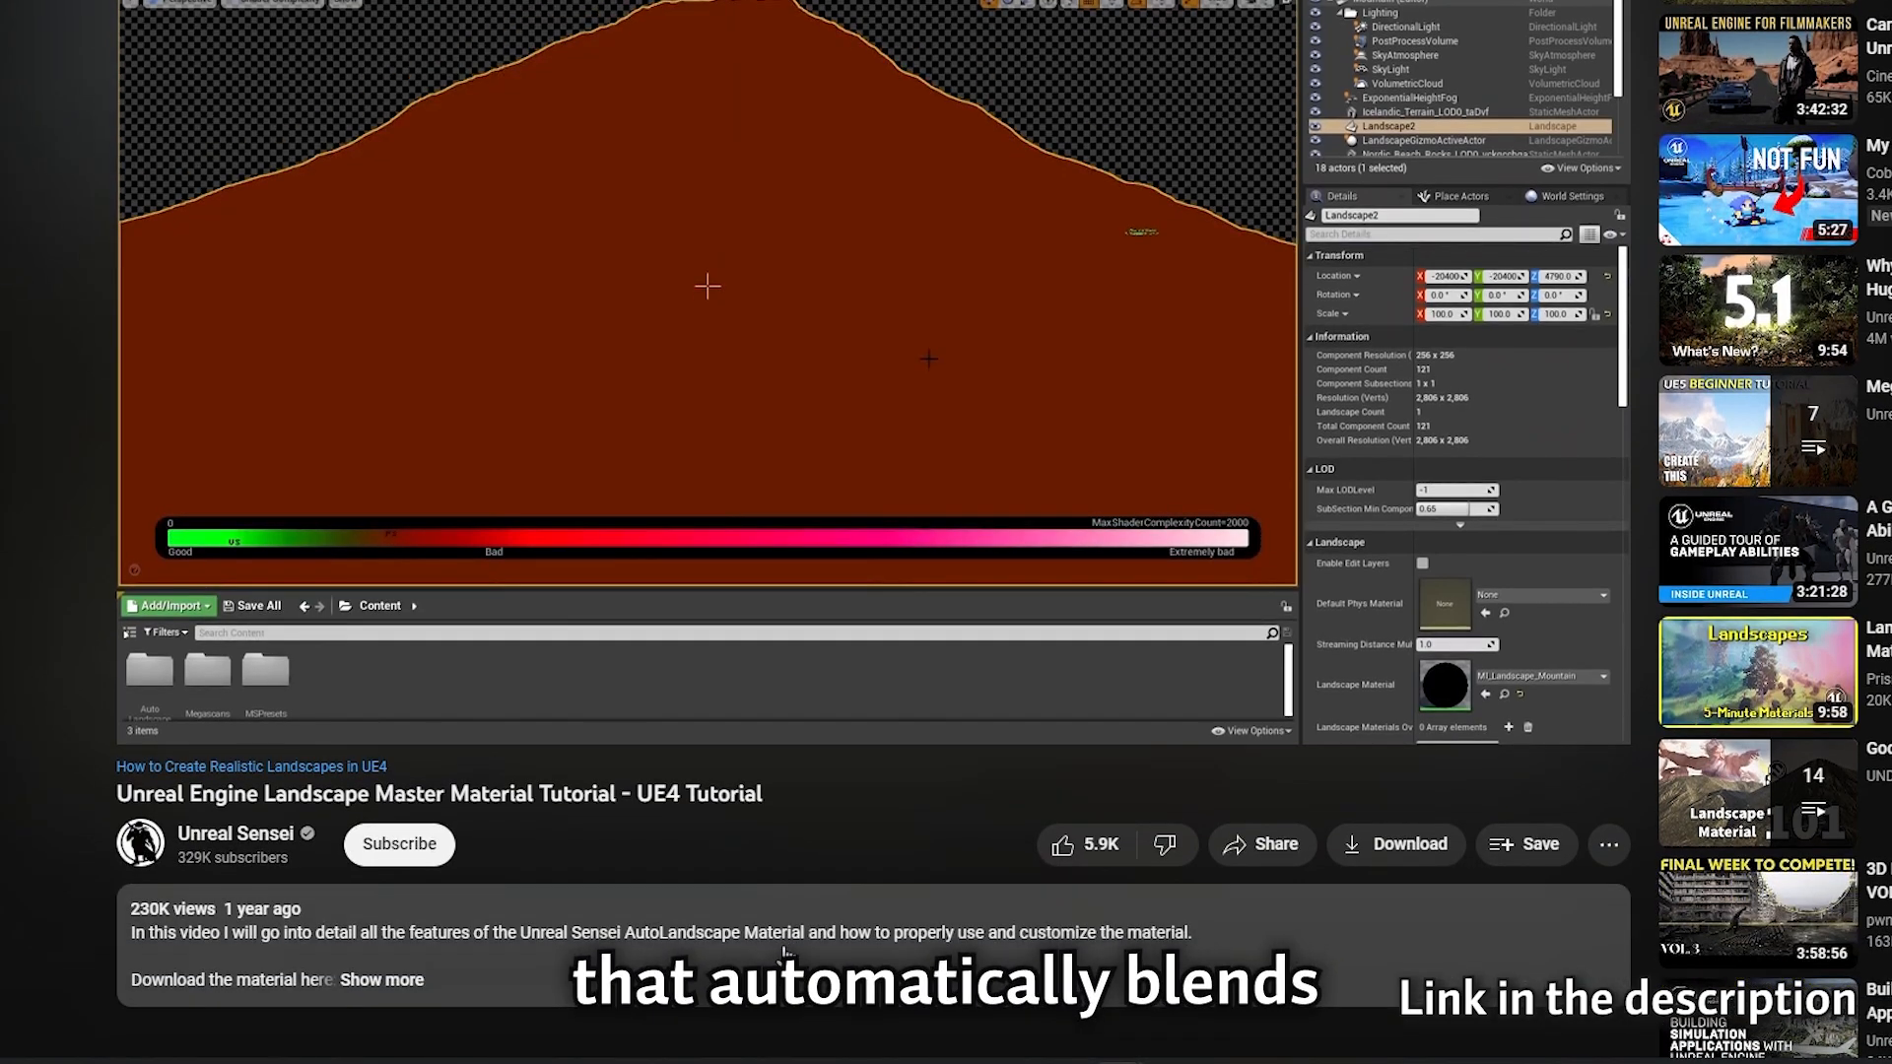
pyautogui.click(785, 955)
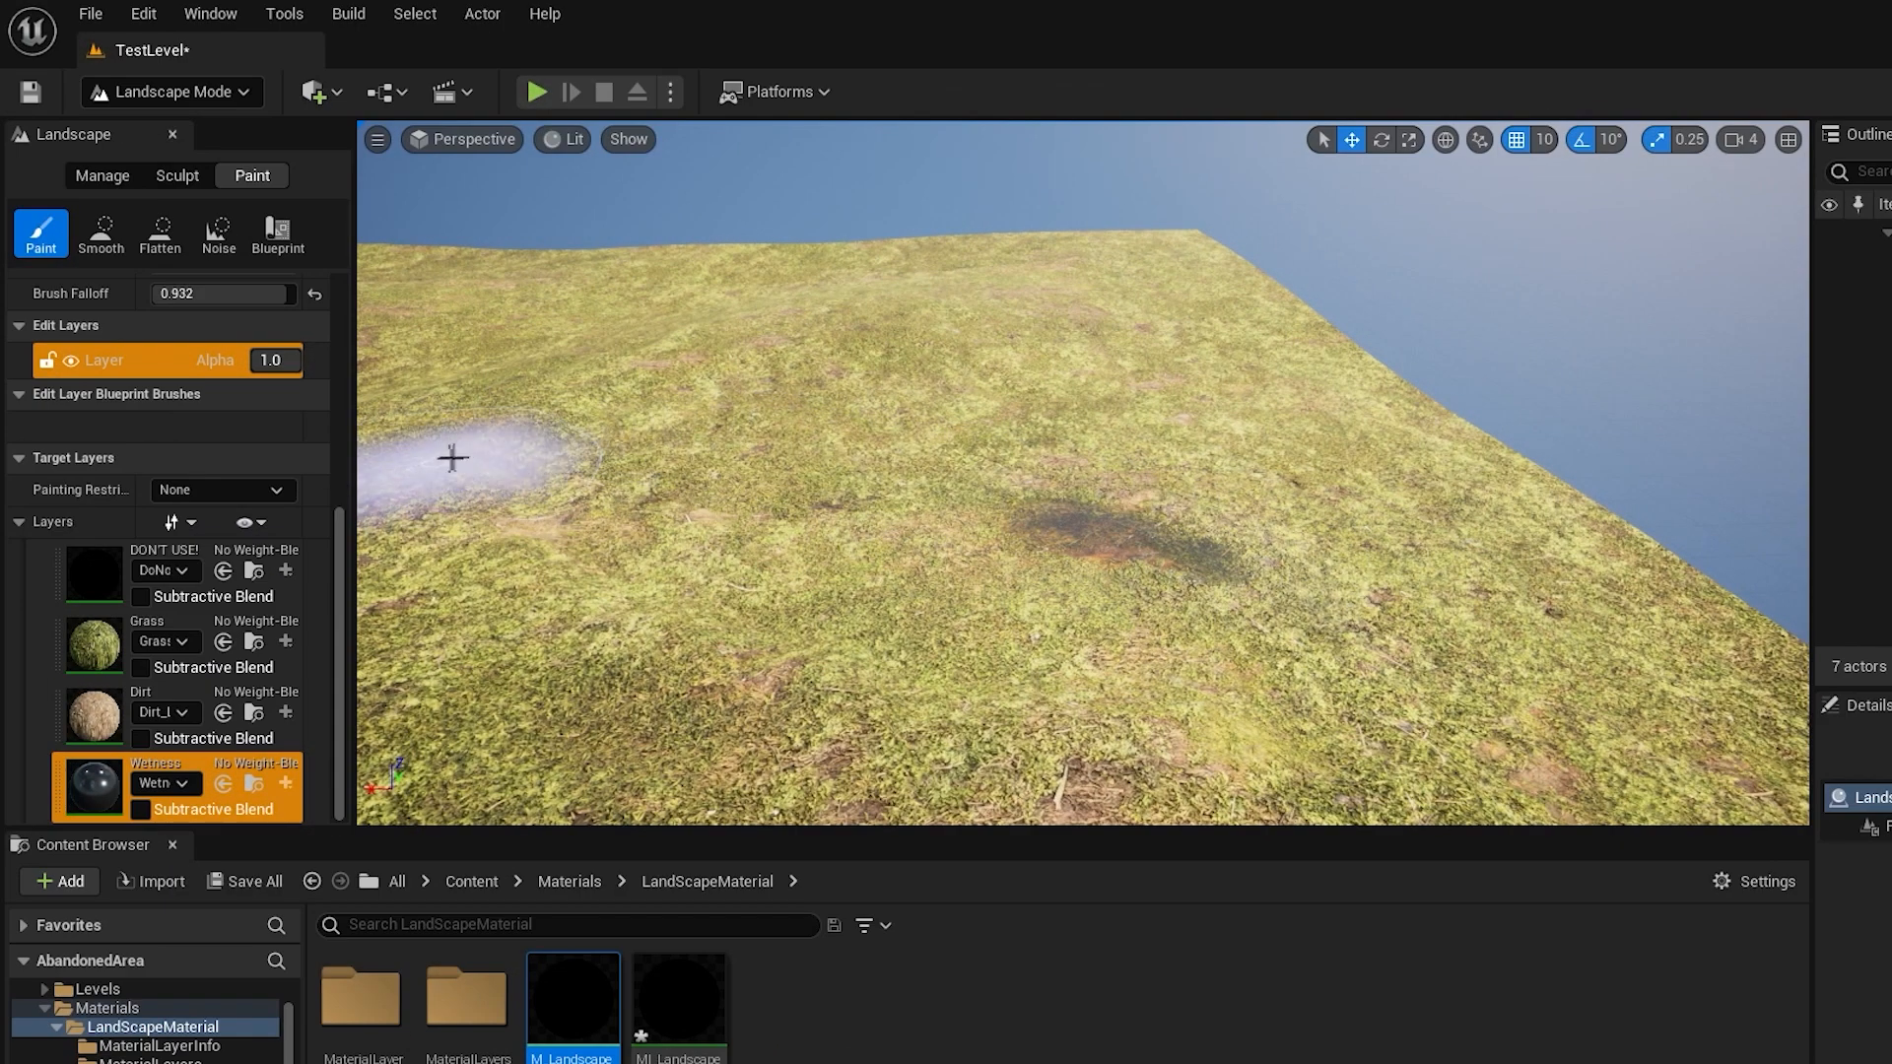
# Paint the Wetness layer onto the near part of the TestLevel landscape and view it from another angle.
pyautogui.click(731, 684)
pyautogui.moveTo(1014, 372)
pyautogui.mouseDown(button='right')
pyautogui.moveTo(916, 379)
pyautogui.moveTo(886, 513)
pyautogui.moveTo(848, 523)
pyautogui.mouseUp(button='right')
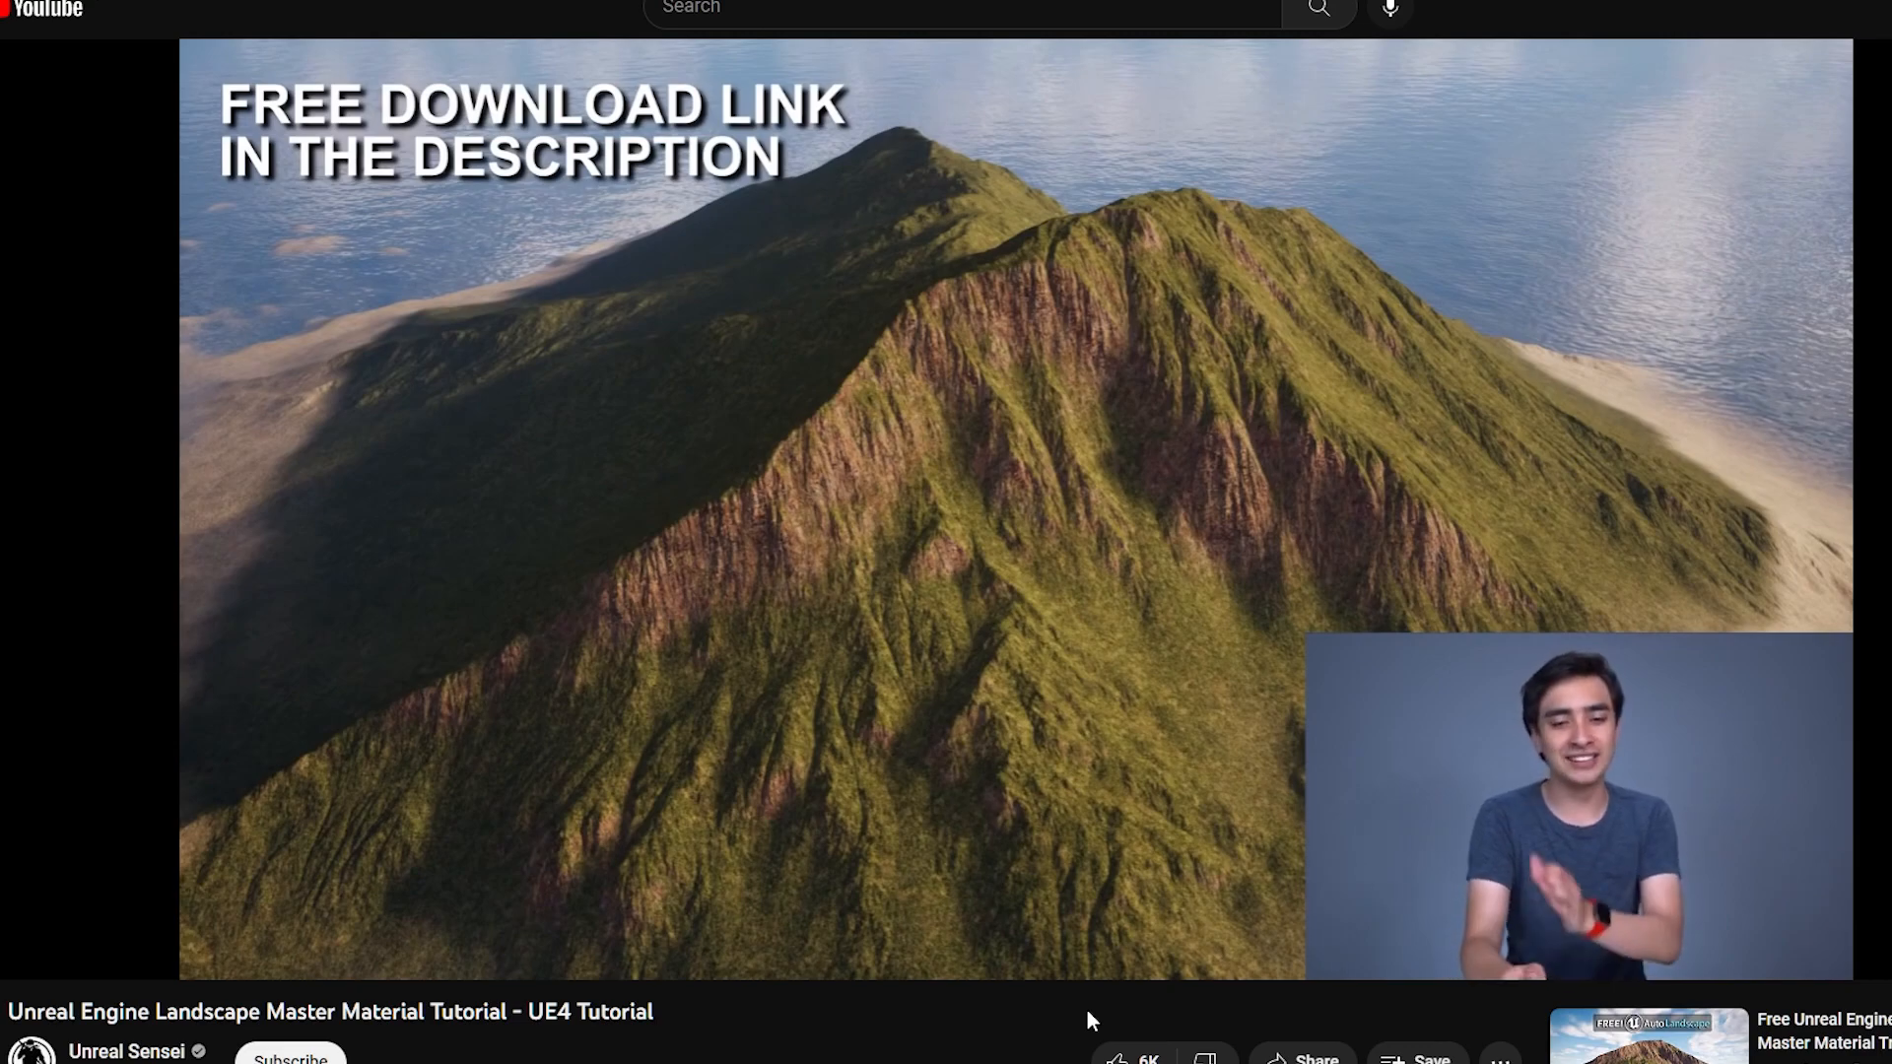
# Expand the landscape material tutorial's description and go to the download of the AutoLandscape material.
pyautogui.scroll(-2, 1086, 1009)
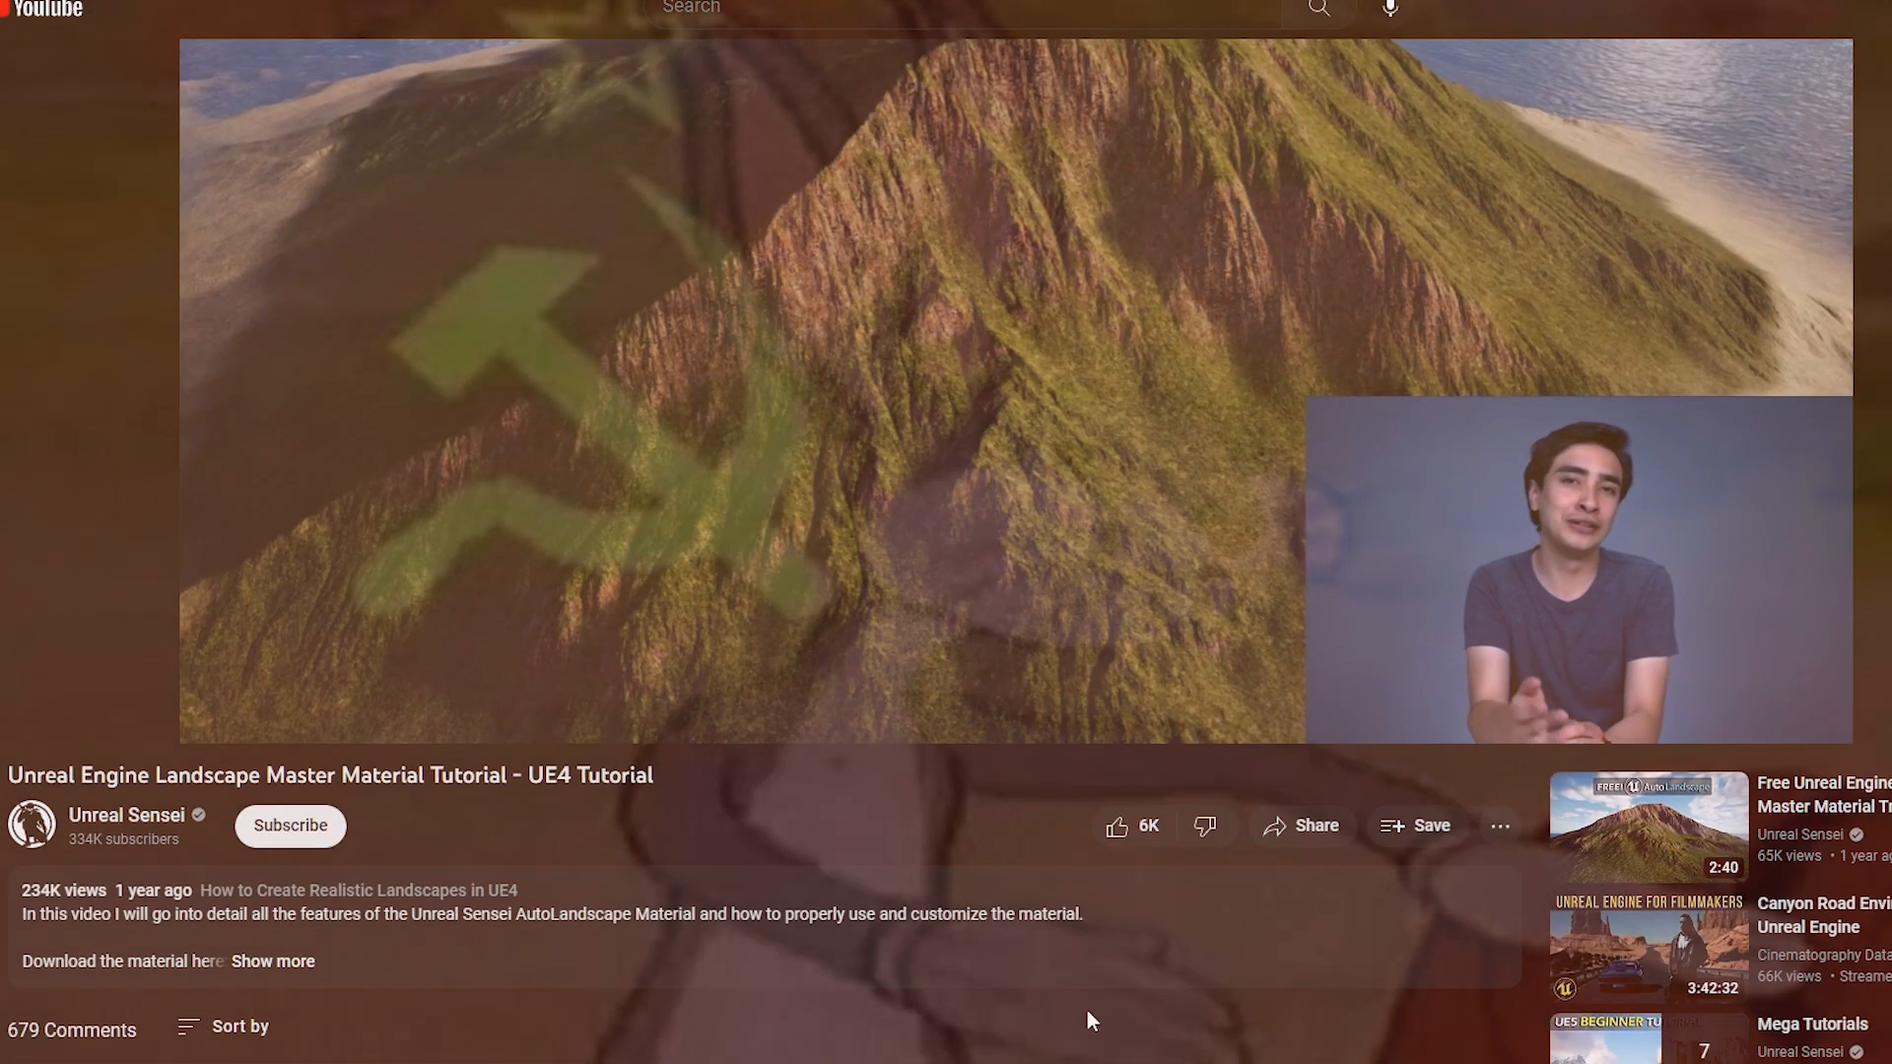
pyautogui.scroll(-1, 1087, 1012)
pyautogui.scroll(1, 1087, 1012)
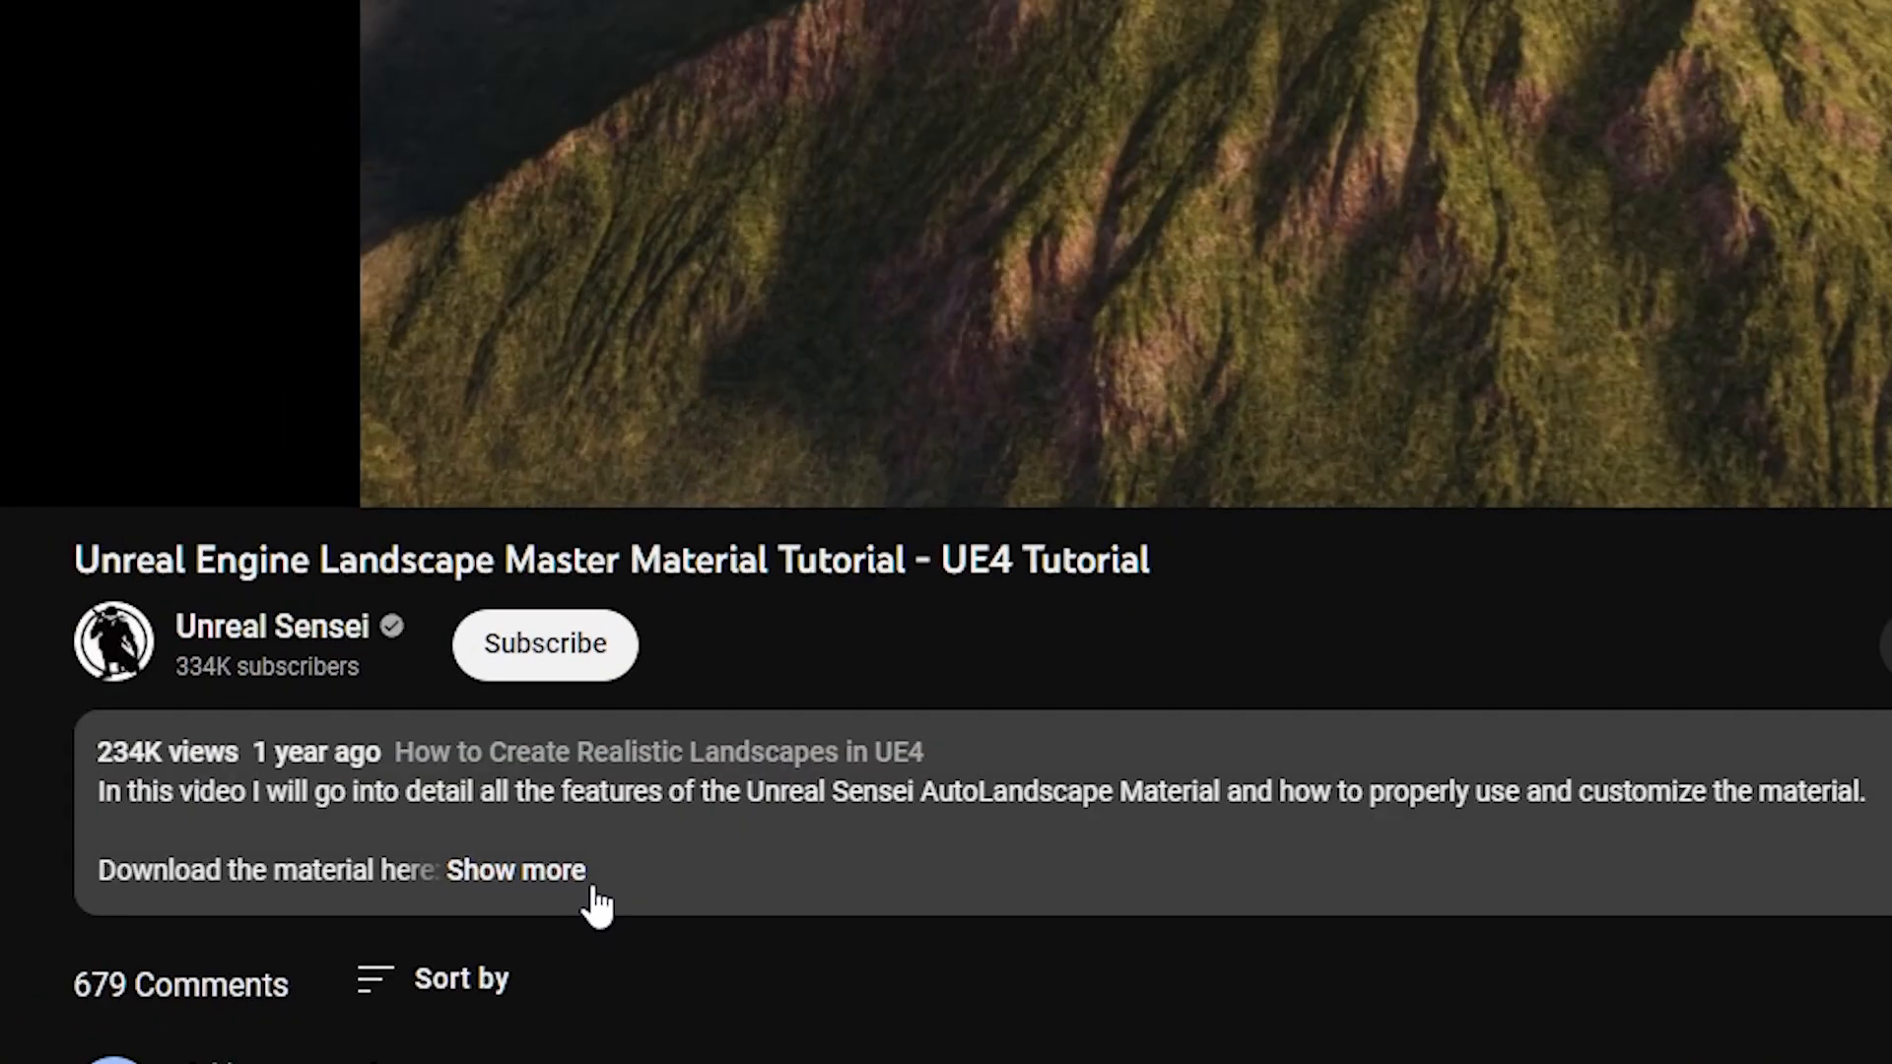
pyautogui.click(295, 963)
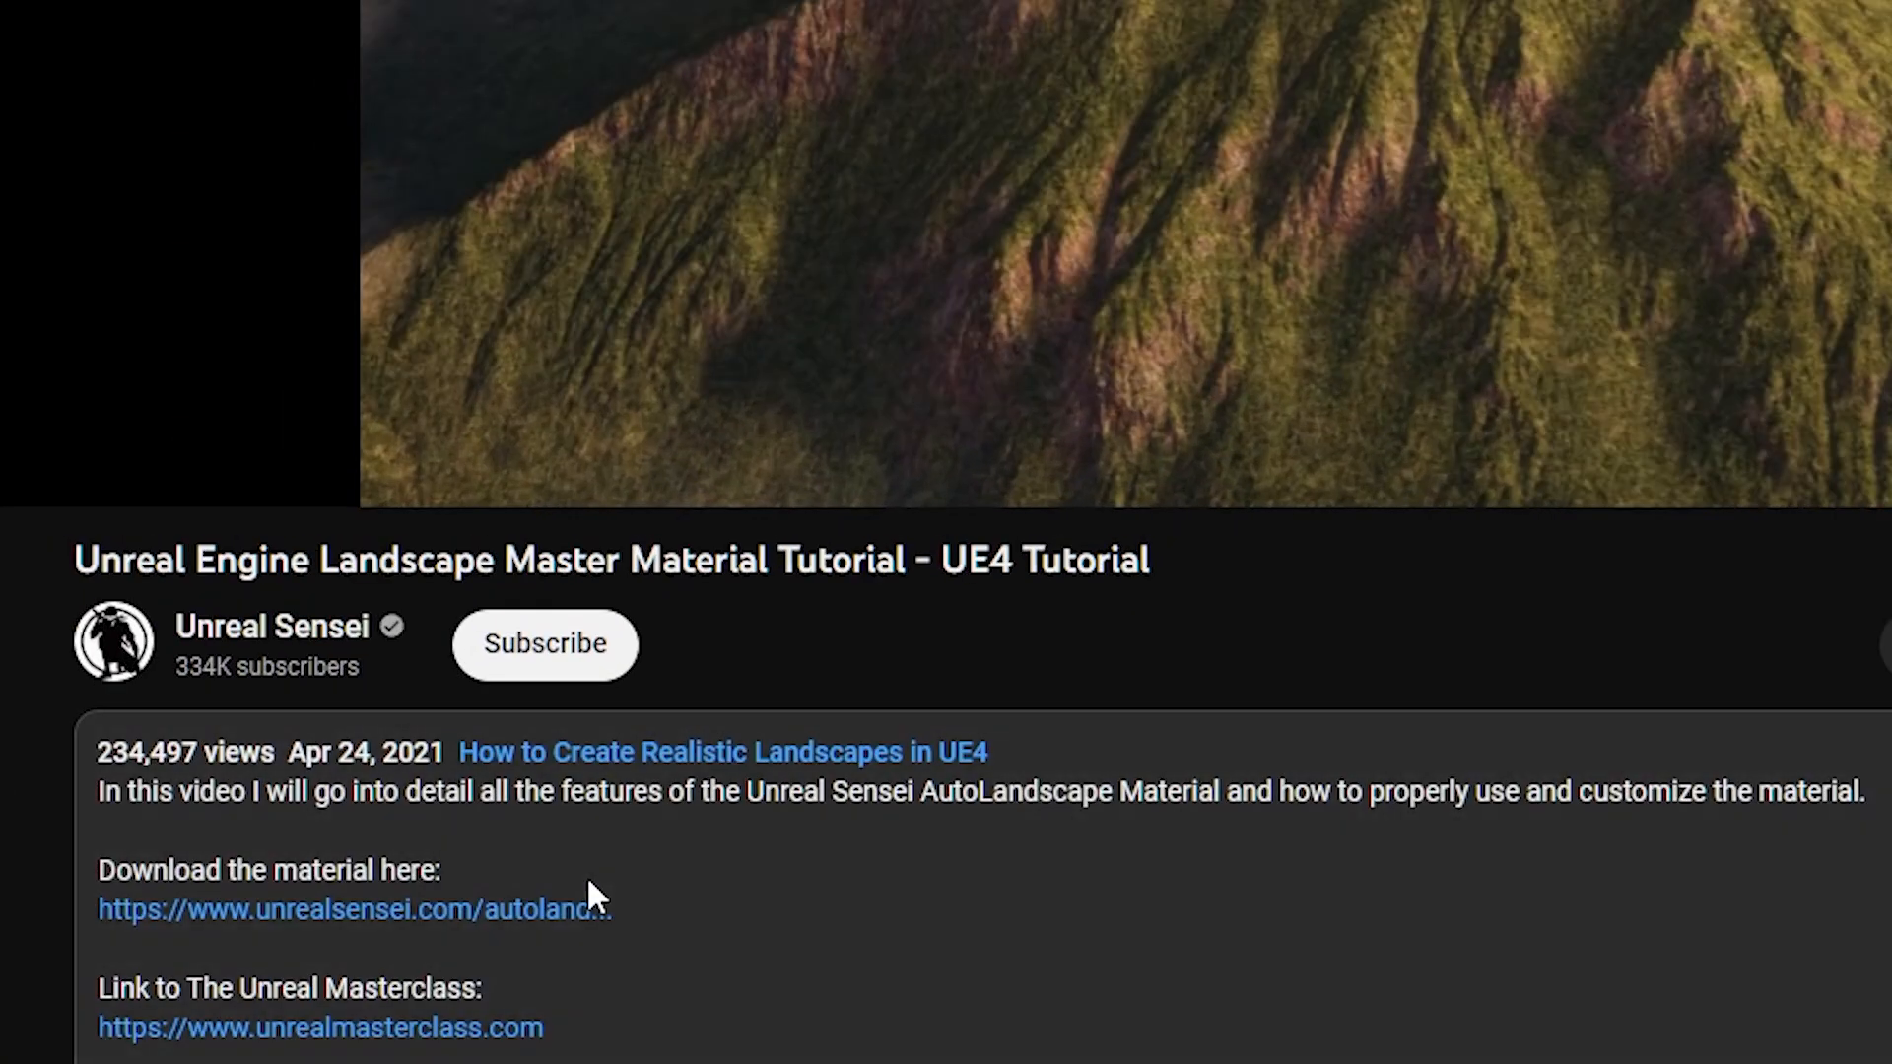
pyautogui.scroll(-1, 296, 963)
pyautogui.click(517, 729)
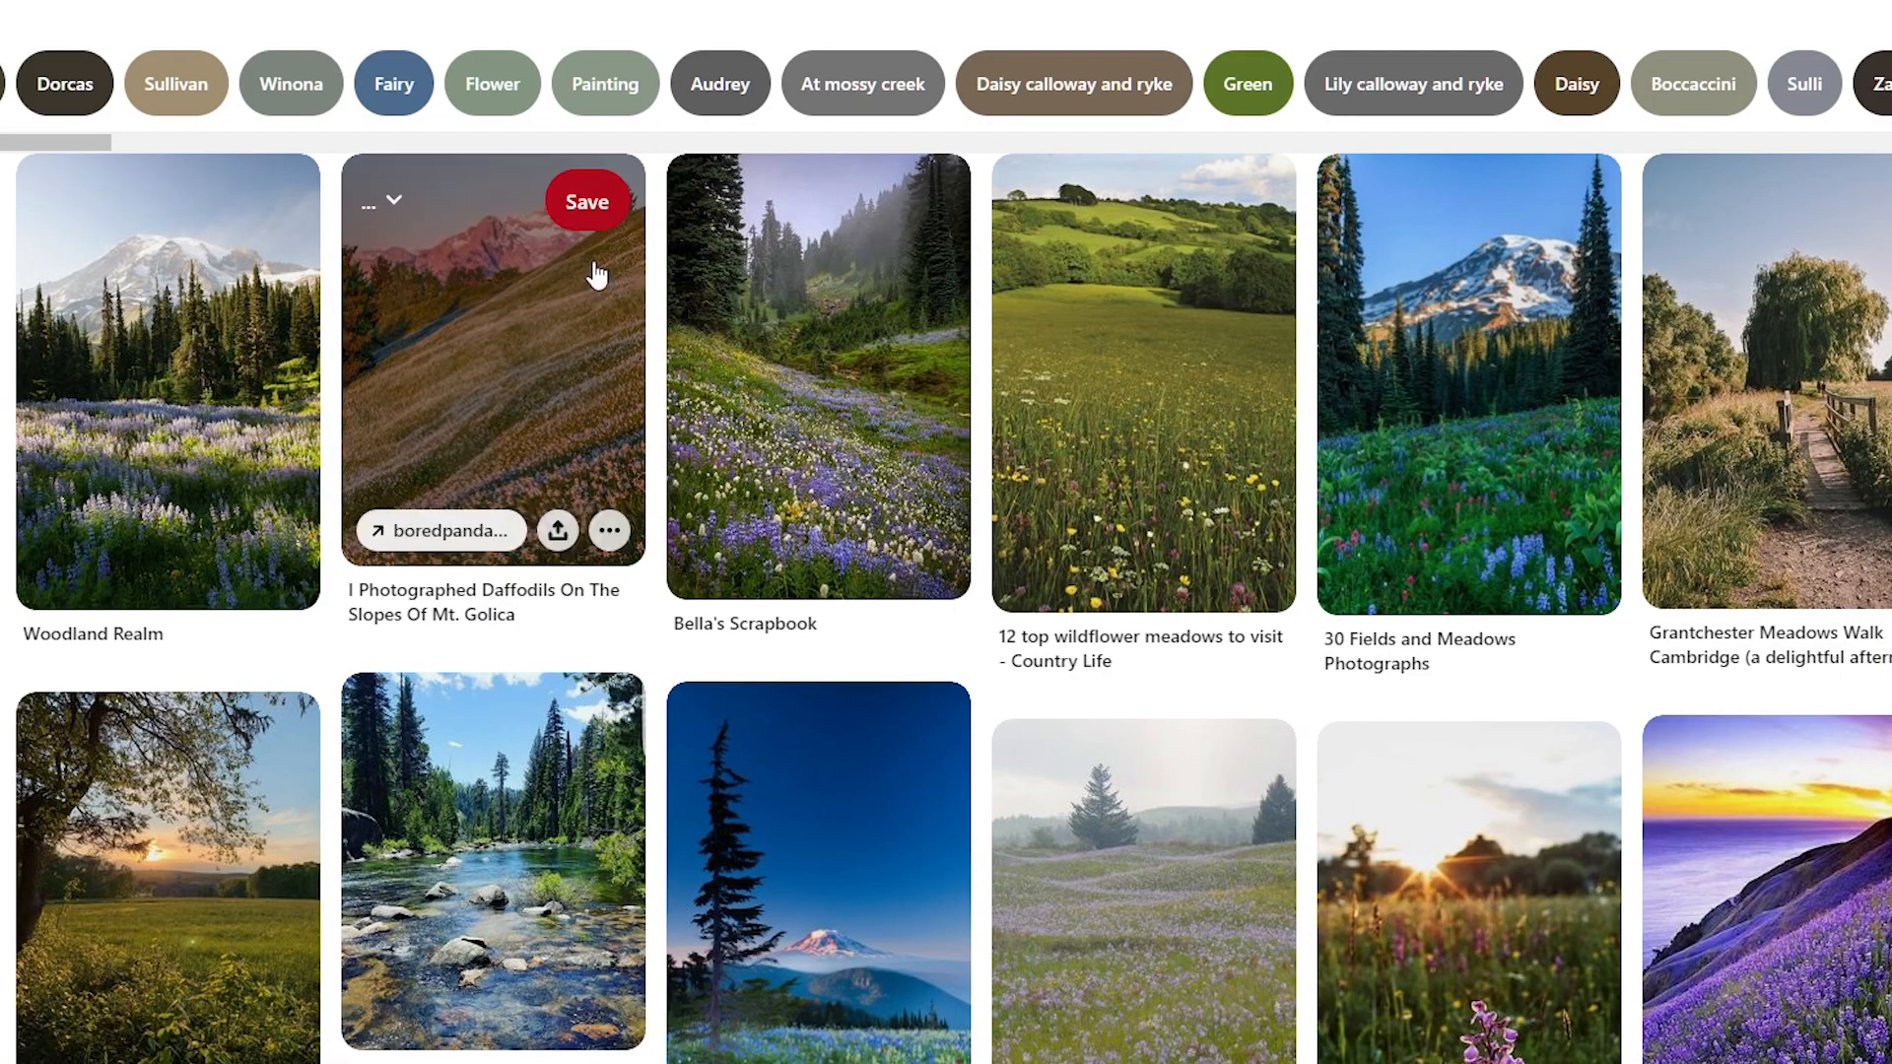
# Browse the meadow and wildflower photos for landscape reference.
pyautogui.scroll(-3, 596, 276)
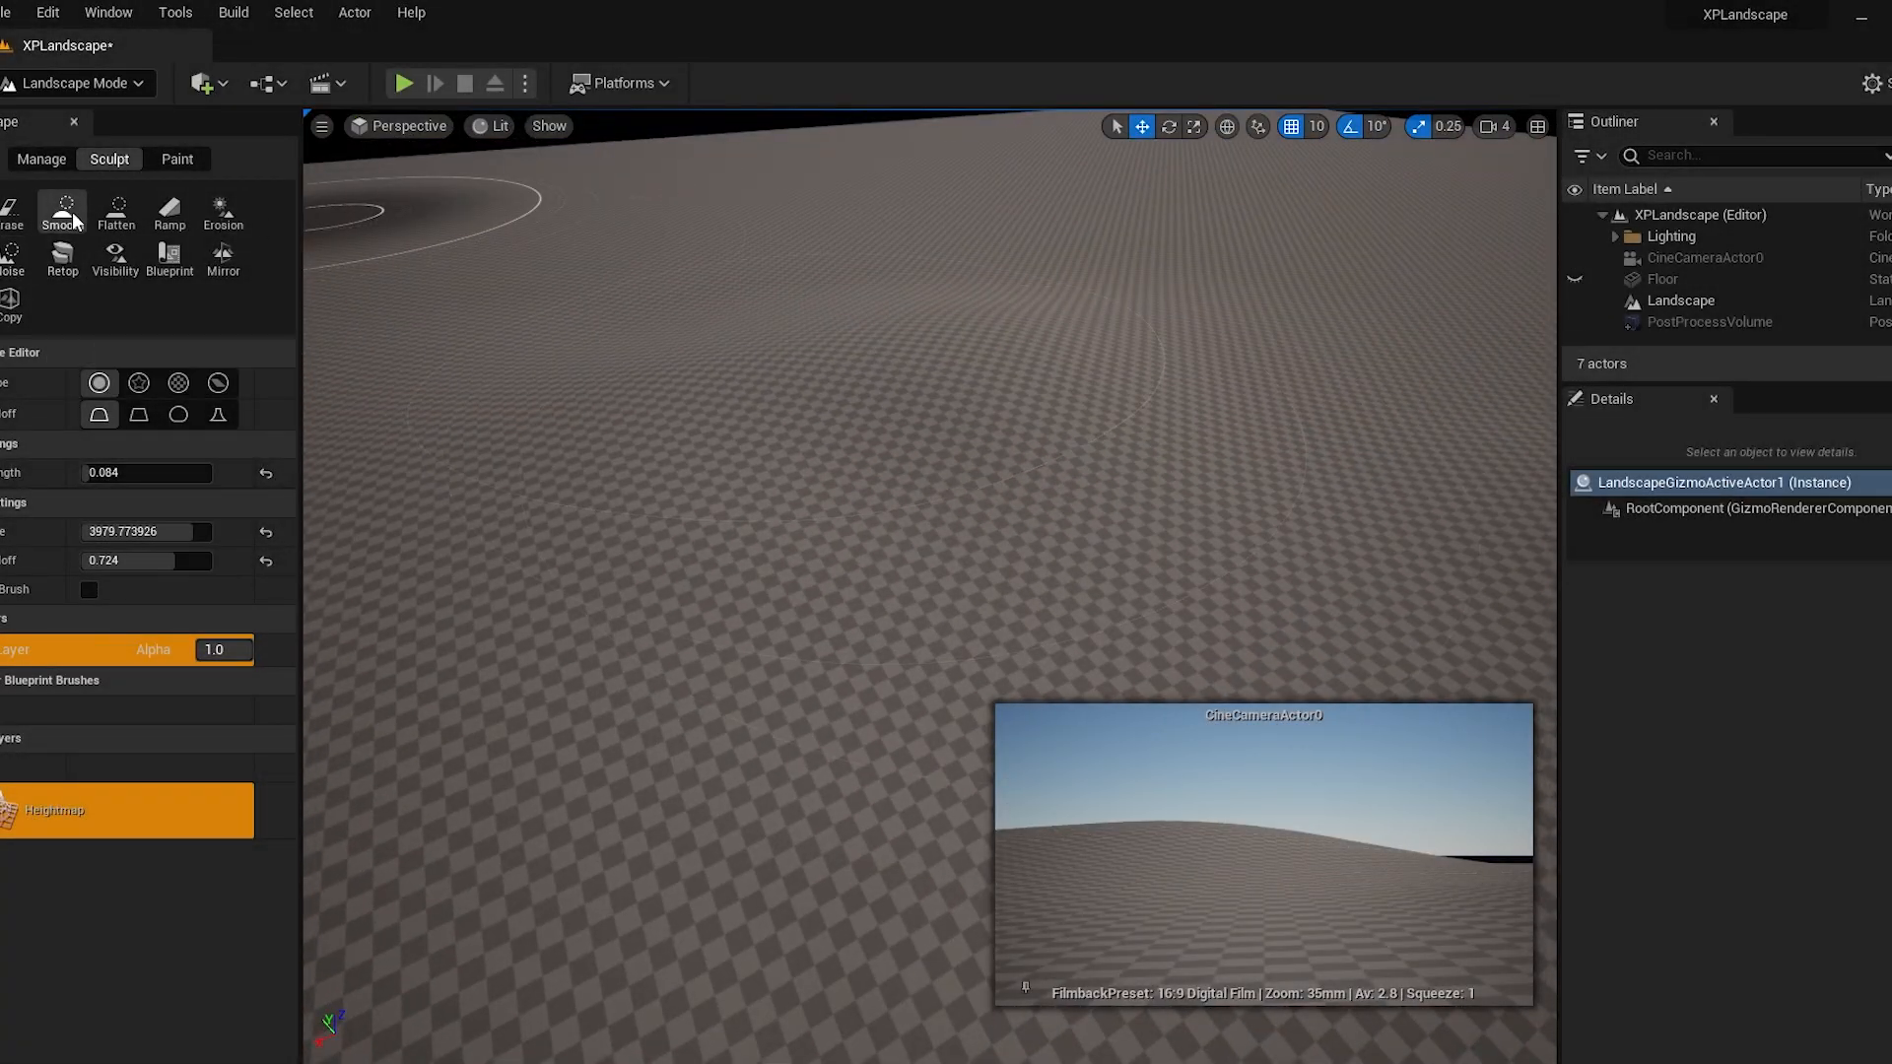
# Switch landscape sculpting to the Erase tool and save the XPLandscape level.
pyautogui.click(62, 212)
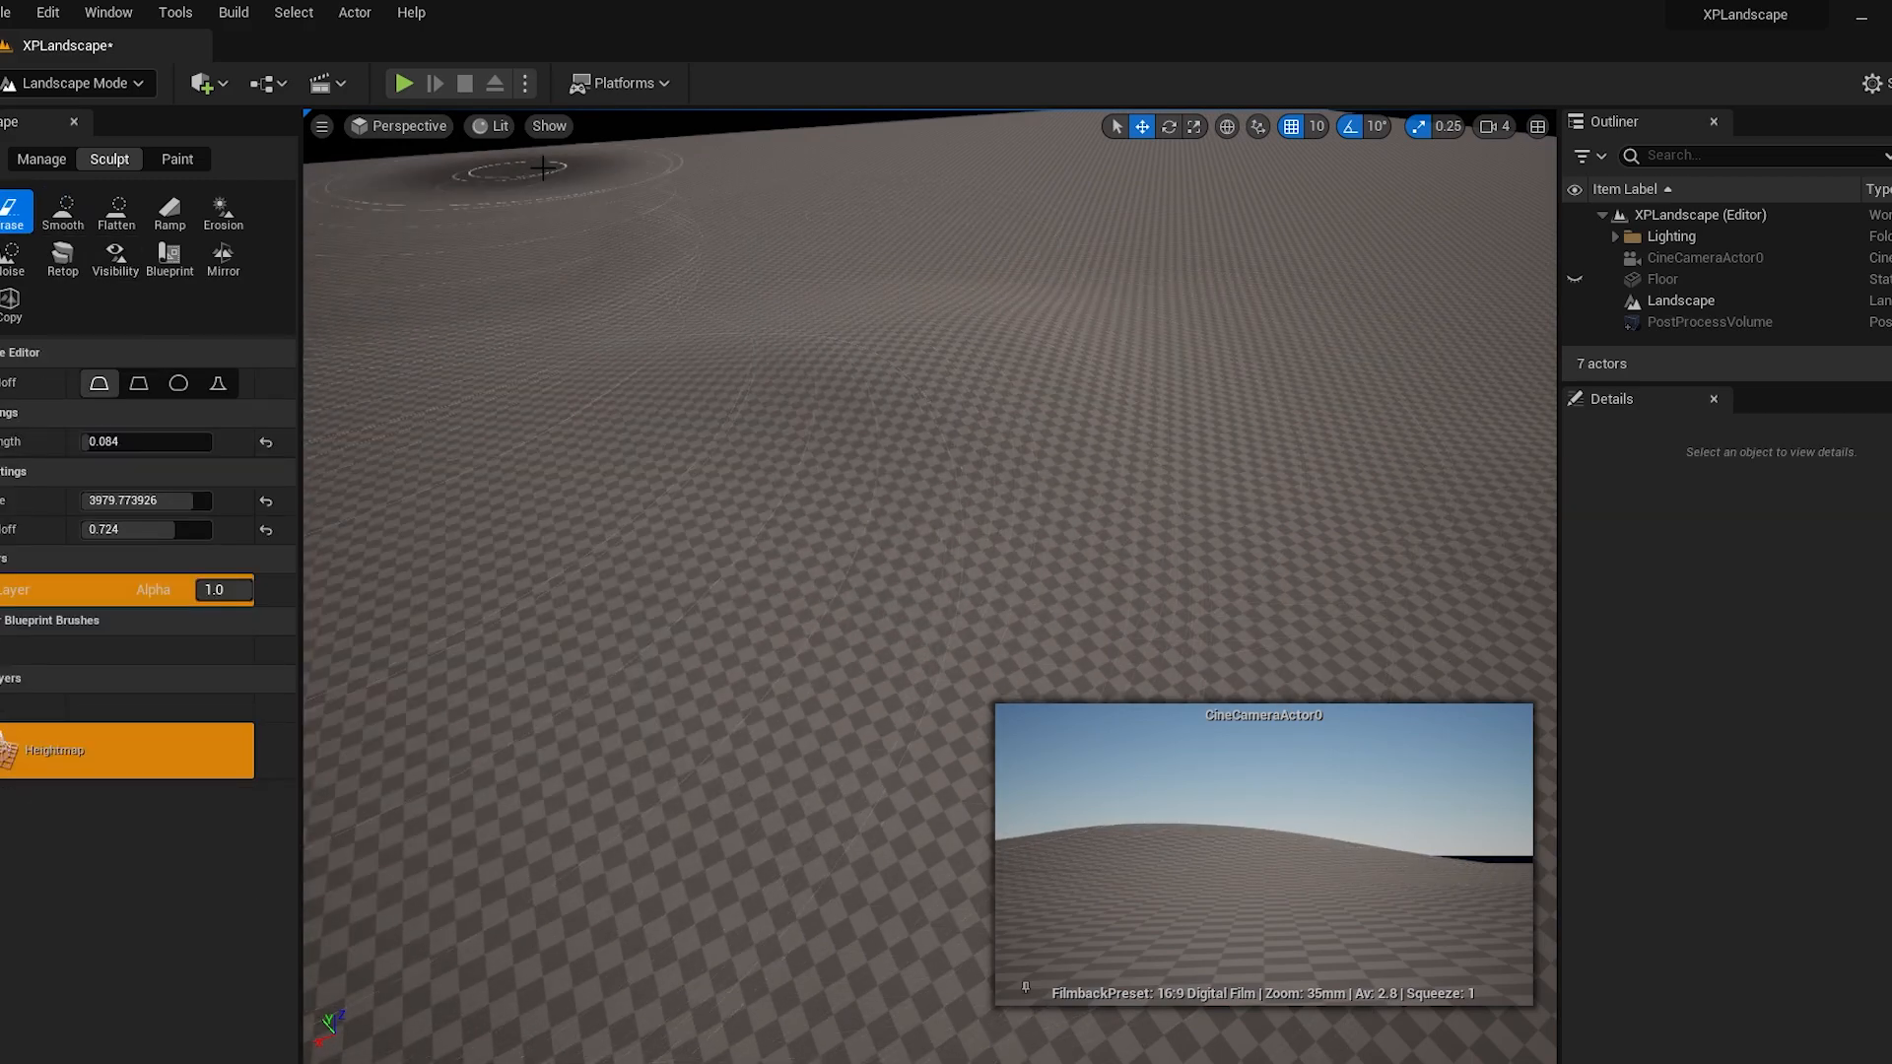
pyautogui.hotkey('ctrl', 's')
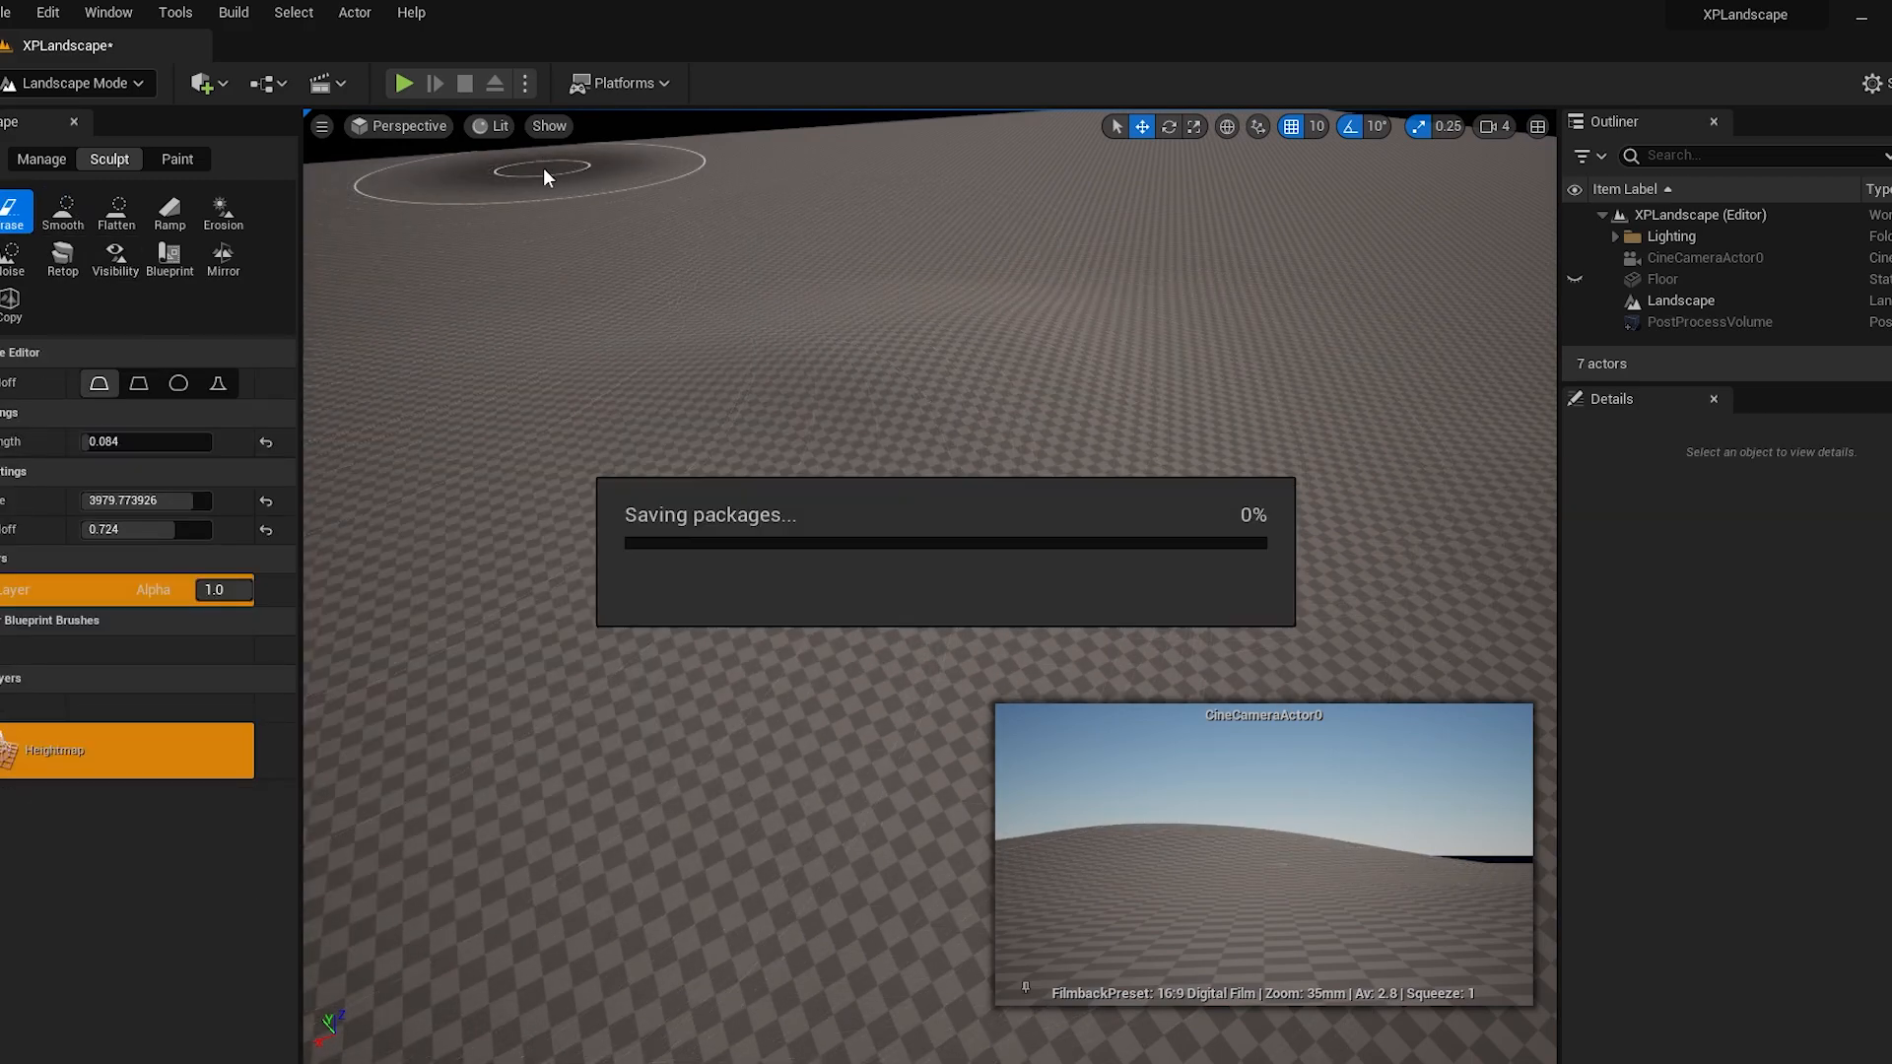
# Switch the landscape viewport from Perspective to another view.
pyautogui.click(413, 131)
pyautogui.click(426, 382)
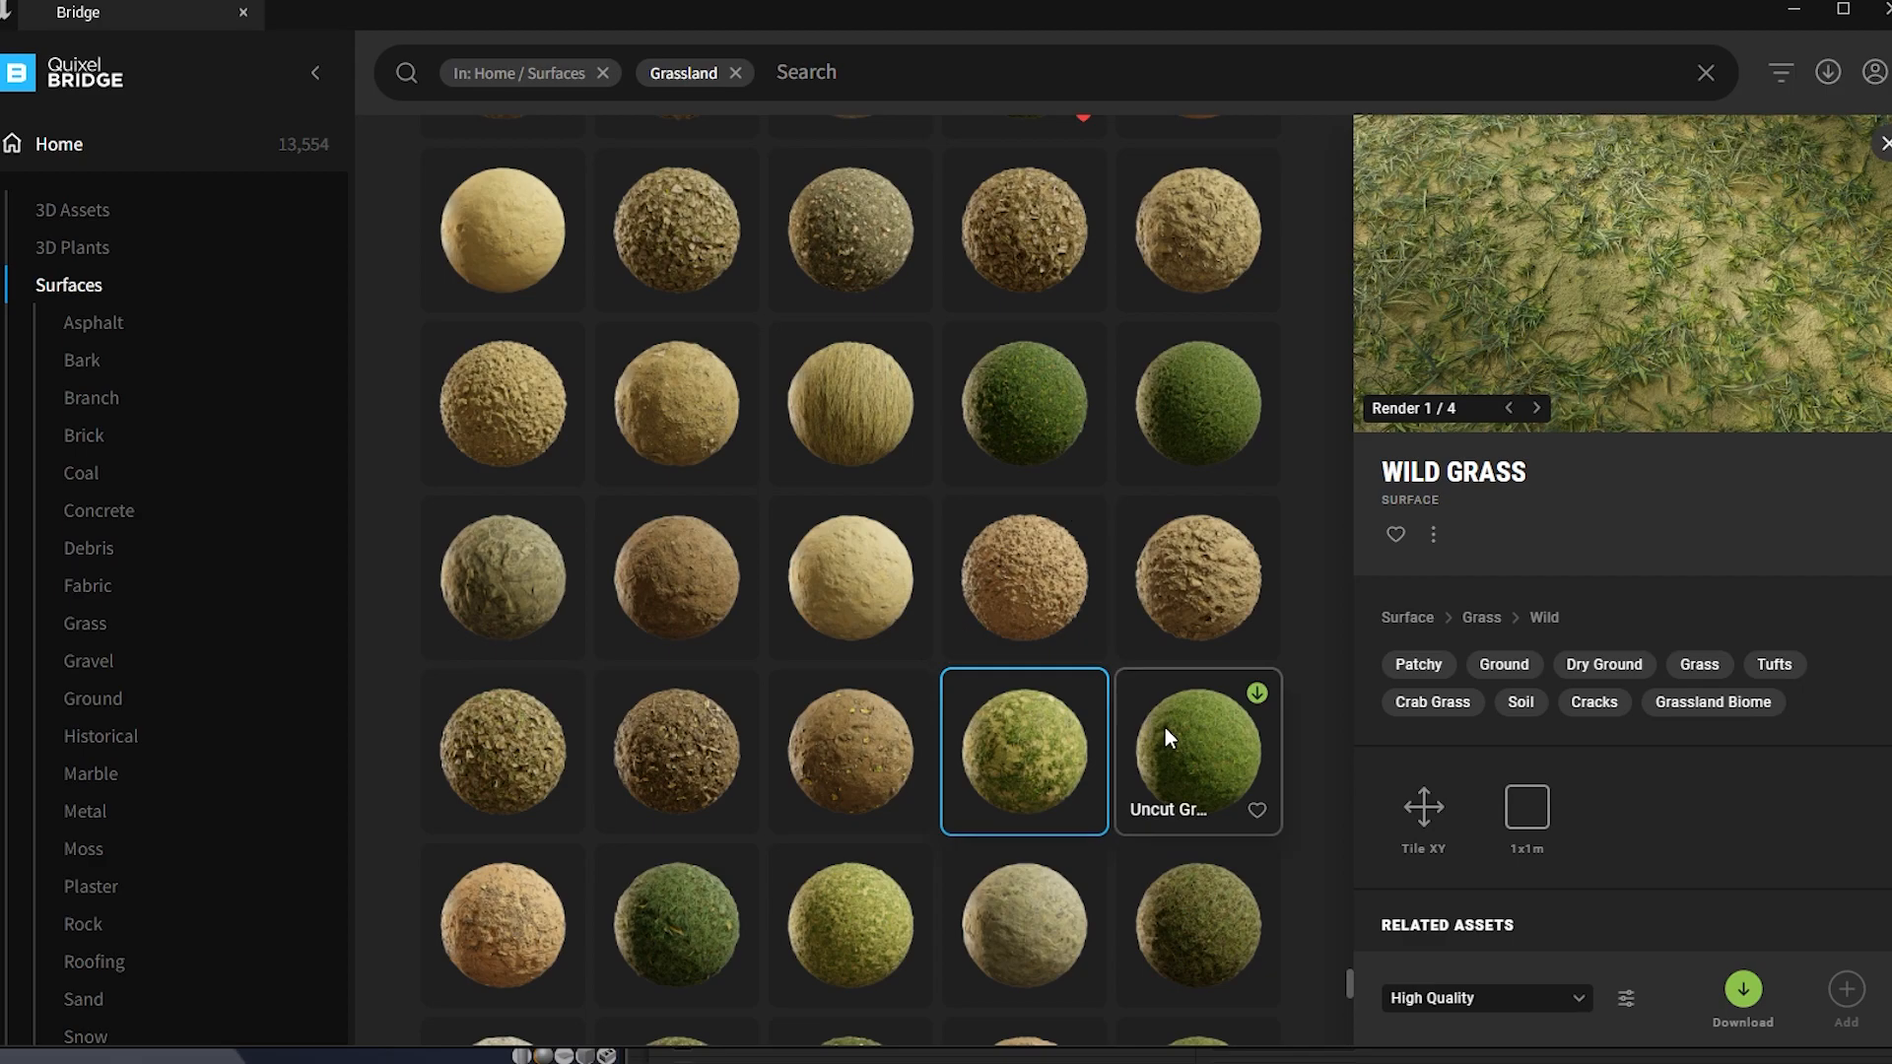
# Pick the Uncut Grass surface in Bridge and choose Material_A as the landscape layer to paint.
pyautogui.click(1166, 729)
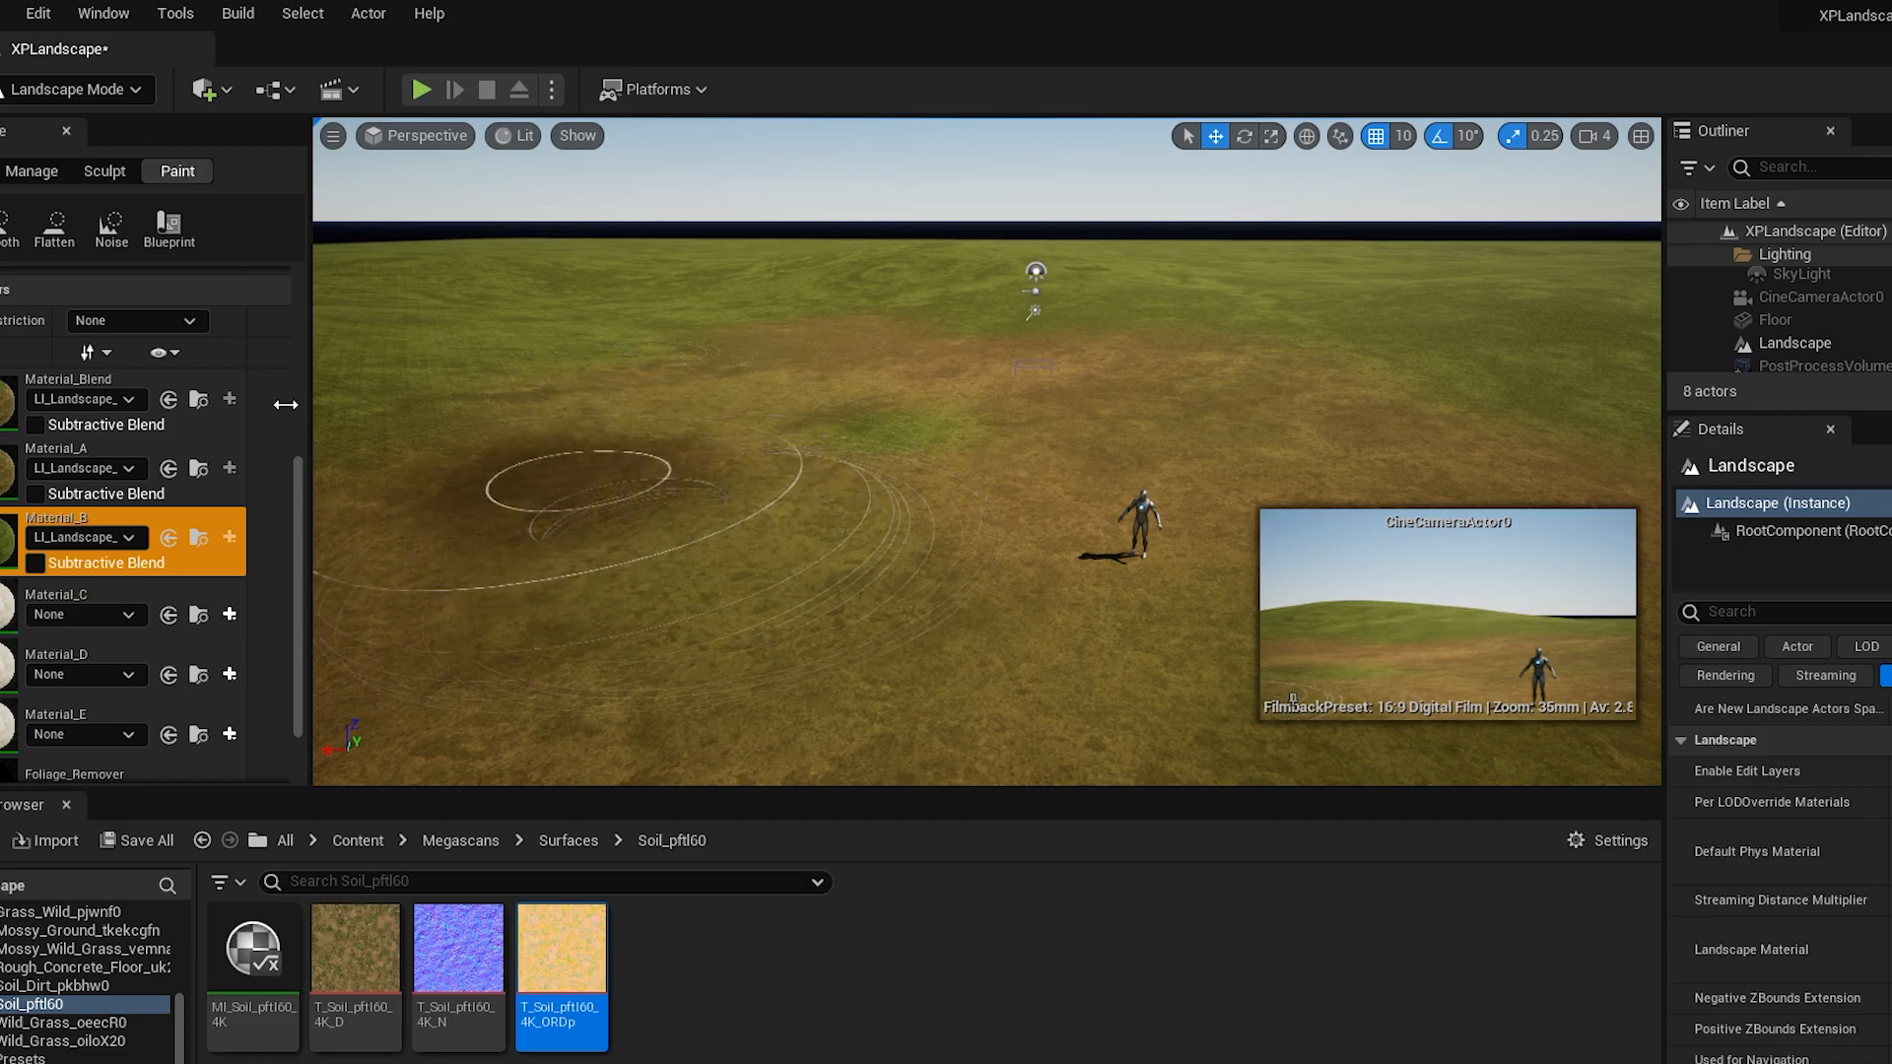
pyautogui.click(116, 439)
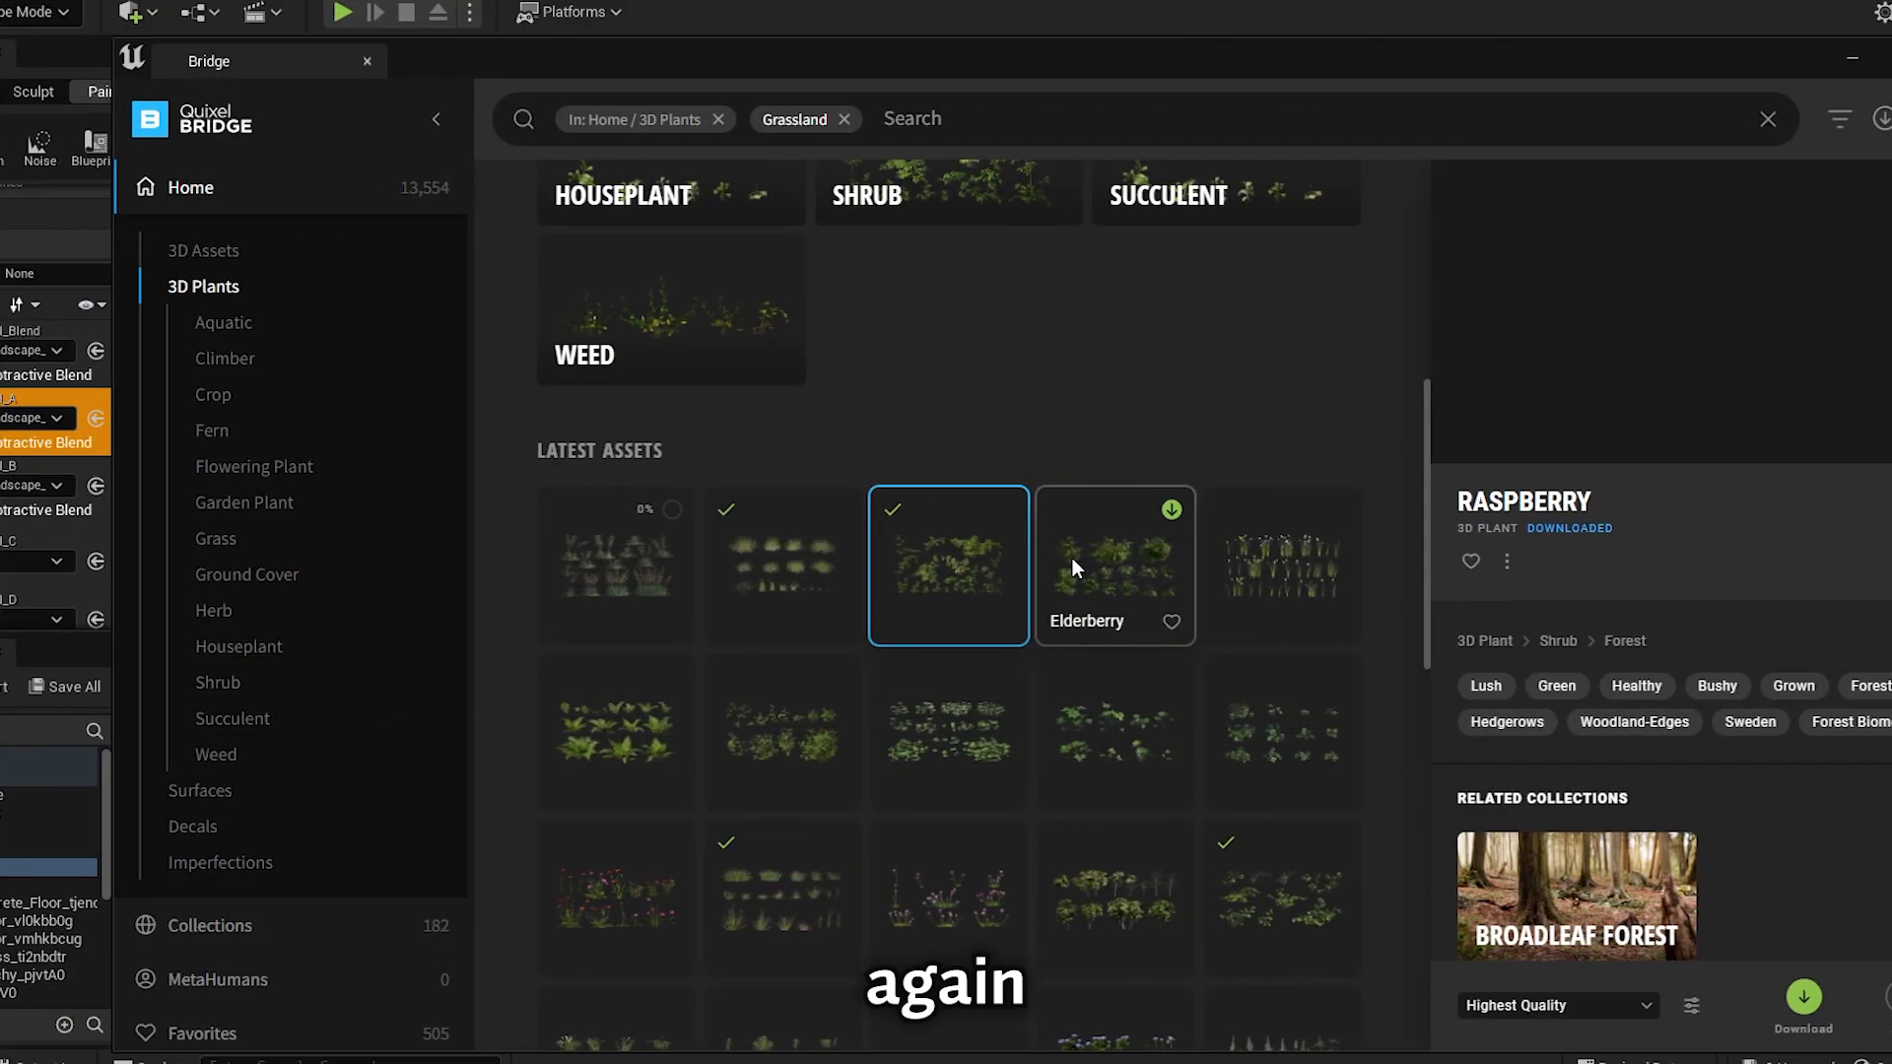
# Pick another Grassland 3D plant in Bridge and paint foliage across the ground in front of the hill.
pyautogui.click(1210, 565)
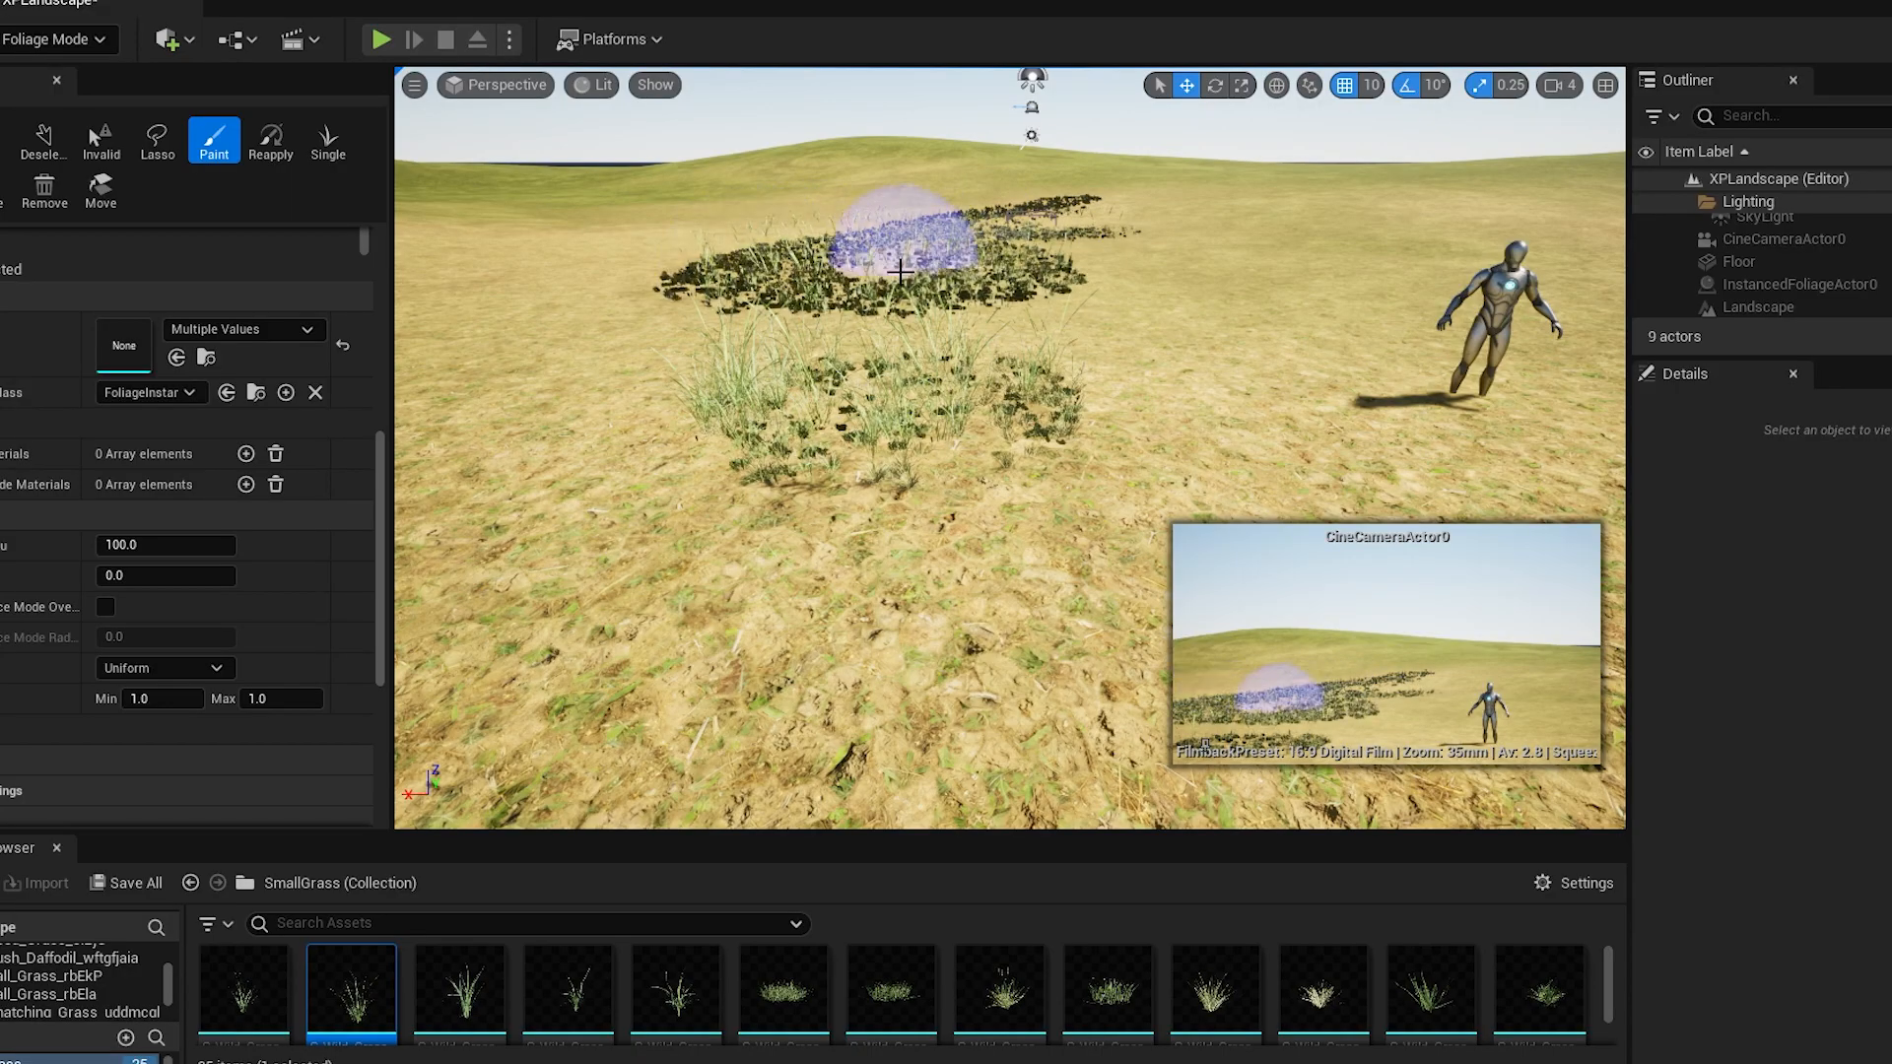
pyautogui.moveTo(887, 233); pyautogui.dragTo(696, 317)
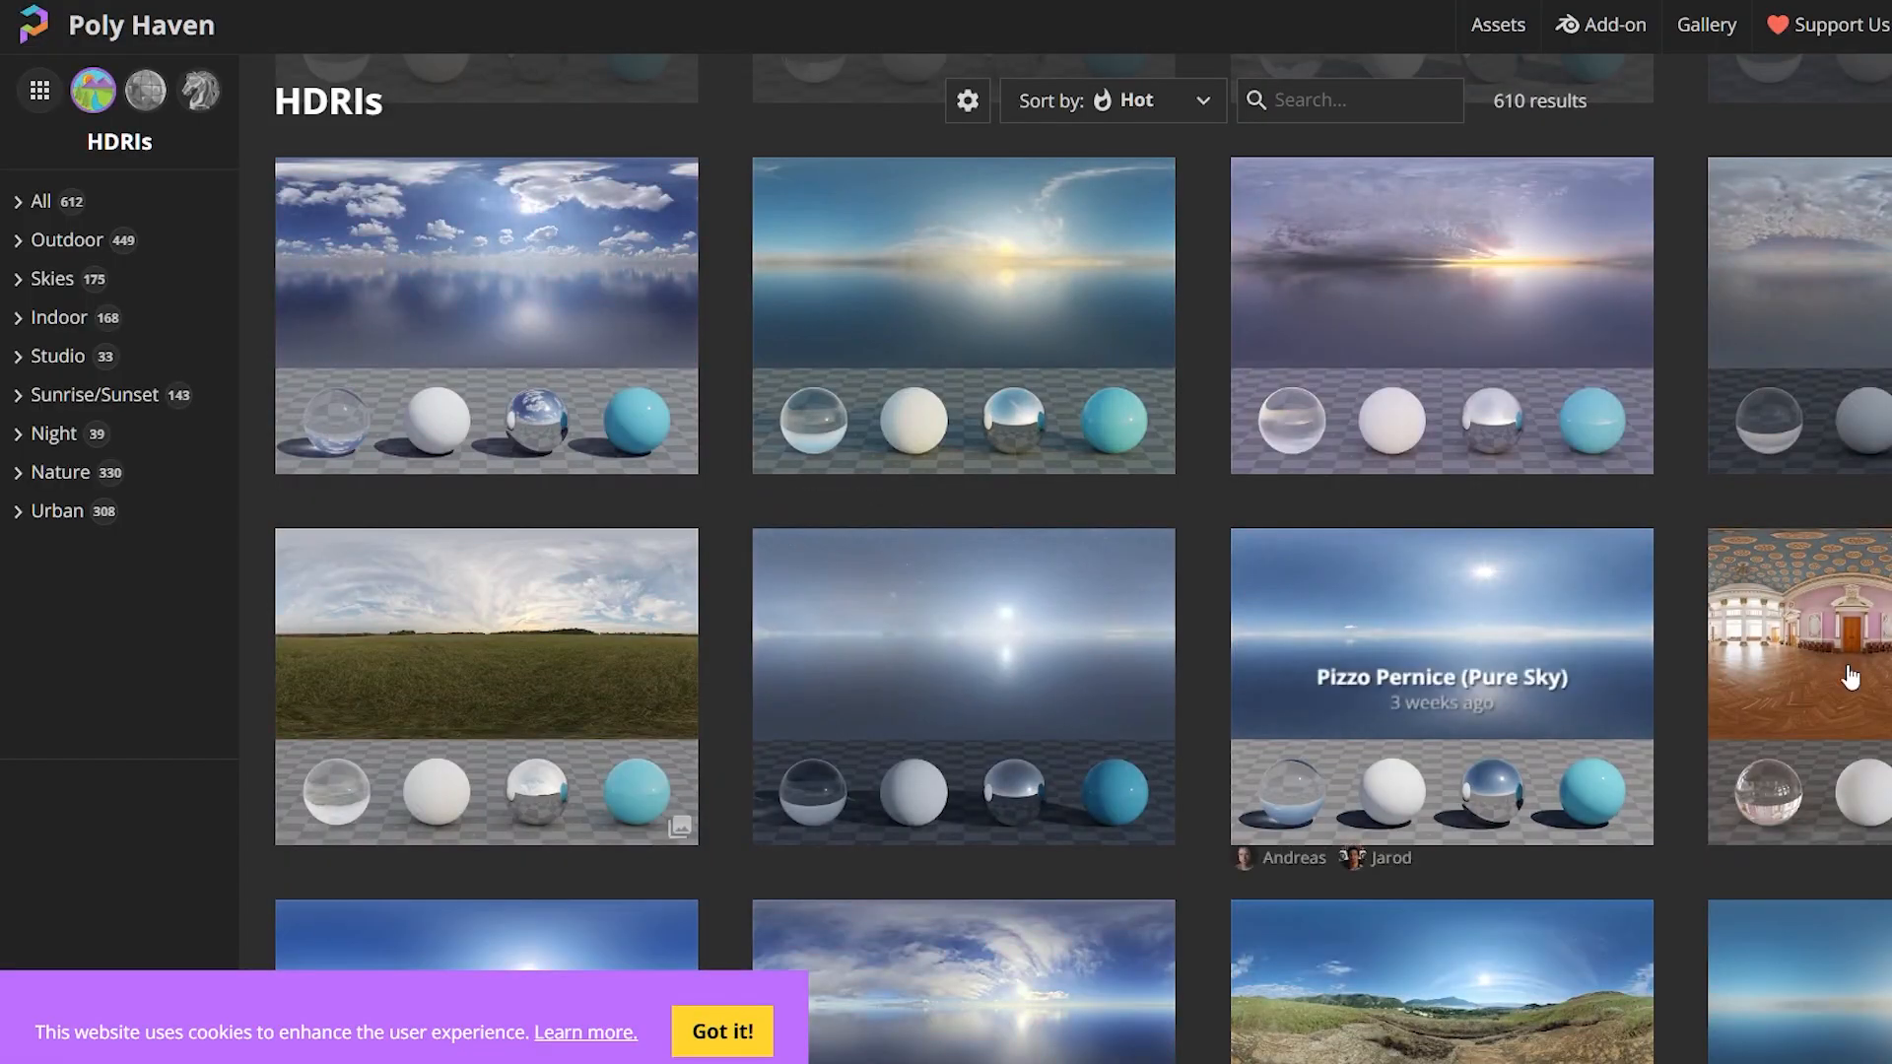
# Browse Poly Haven's HDRIs for a sky to light the grassland scene.
pyautogui.scroll(-4, 1459, 611)
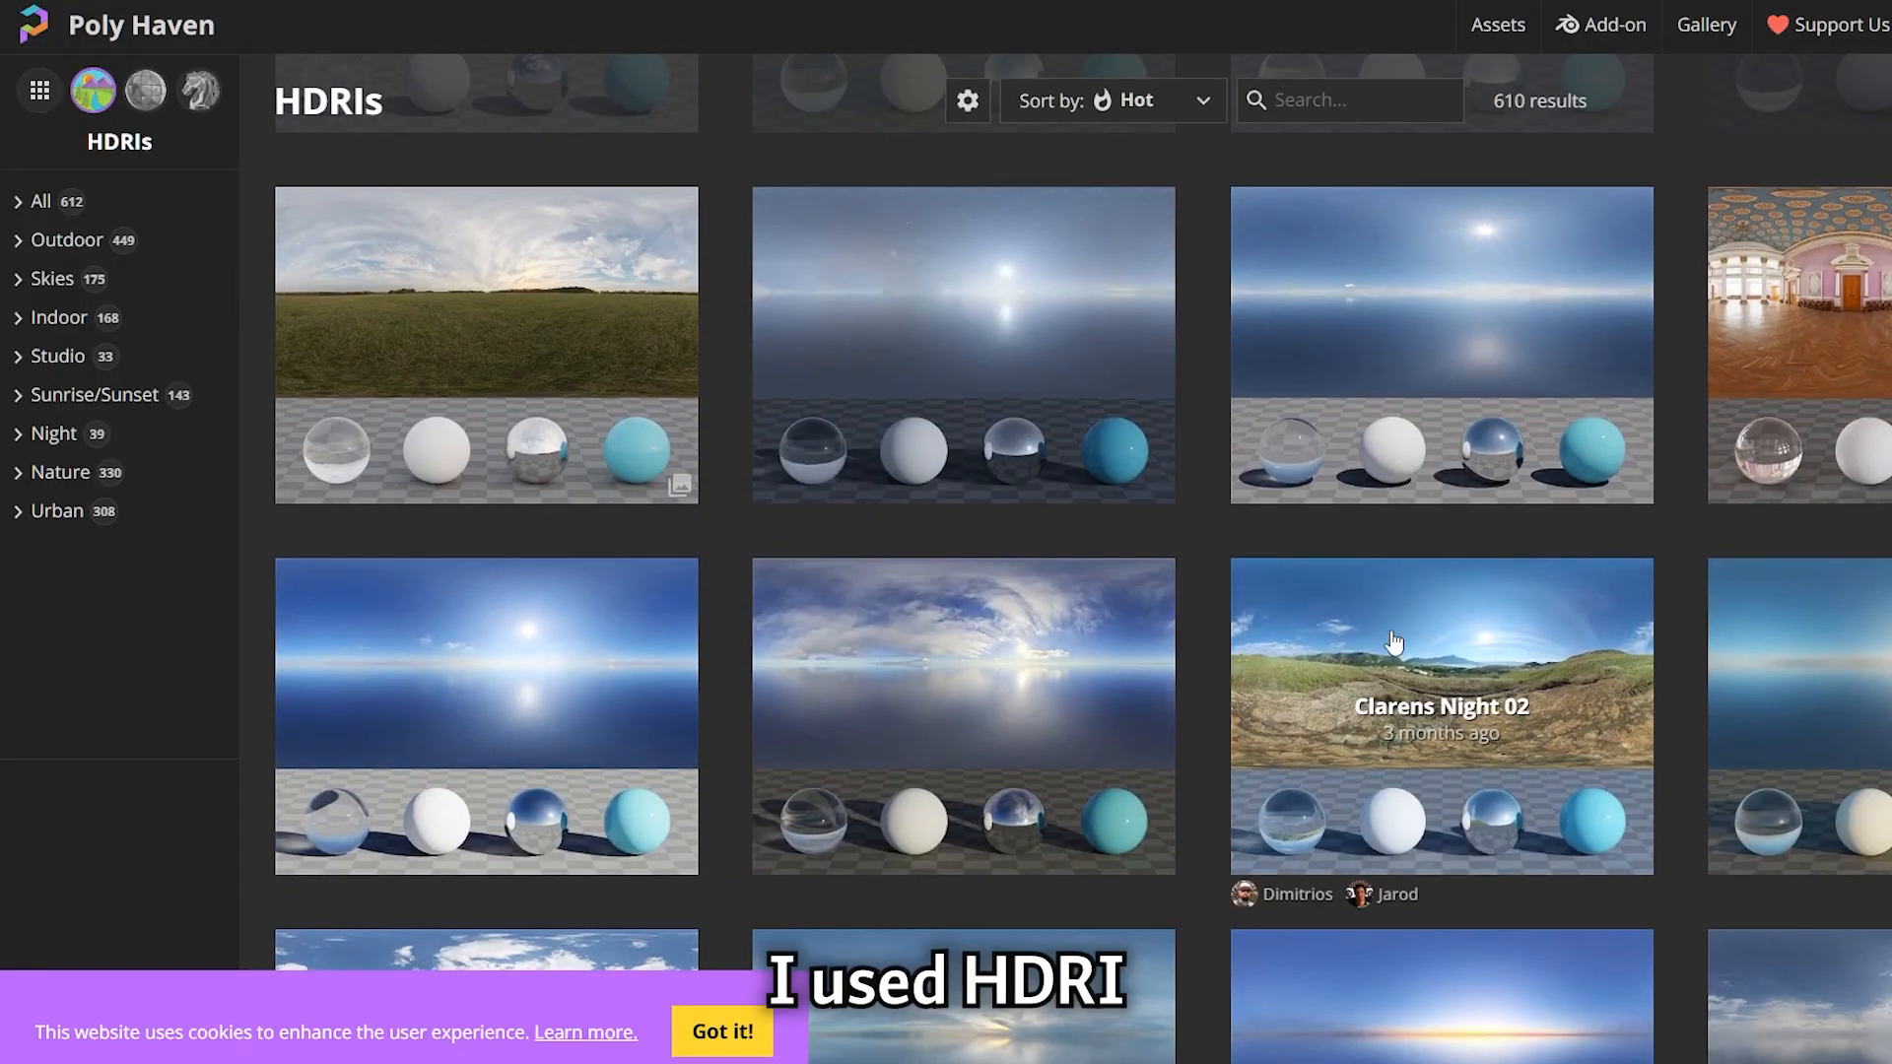
pyautogui.scroll(-5, 1394, 642)
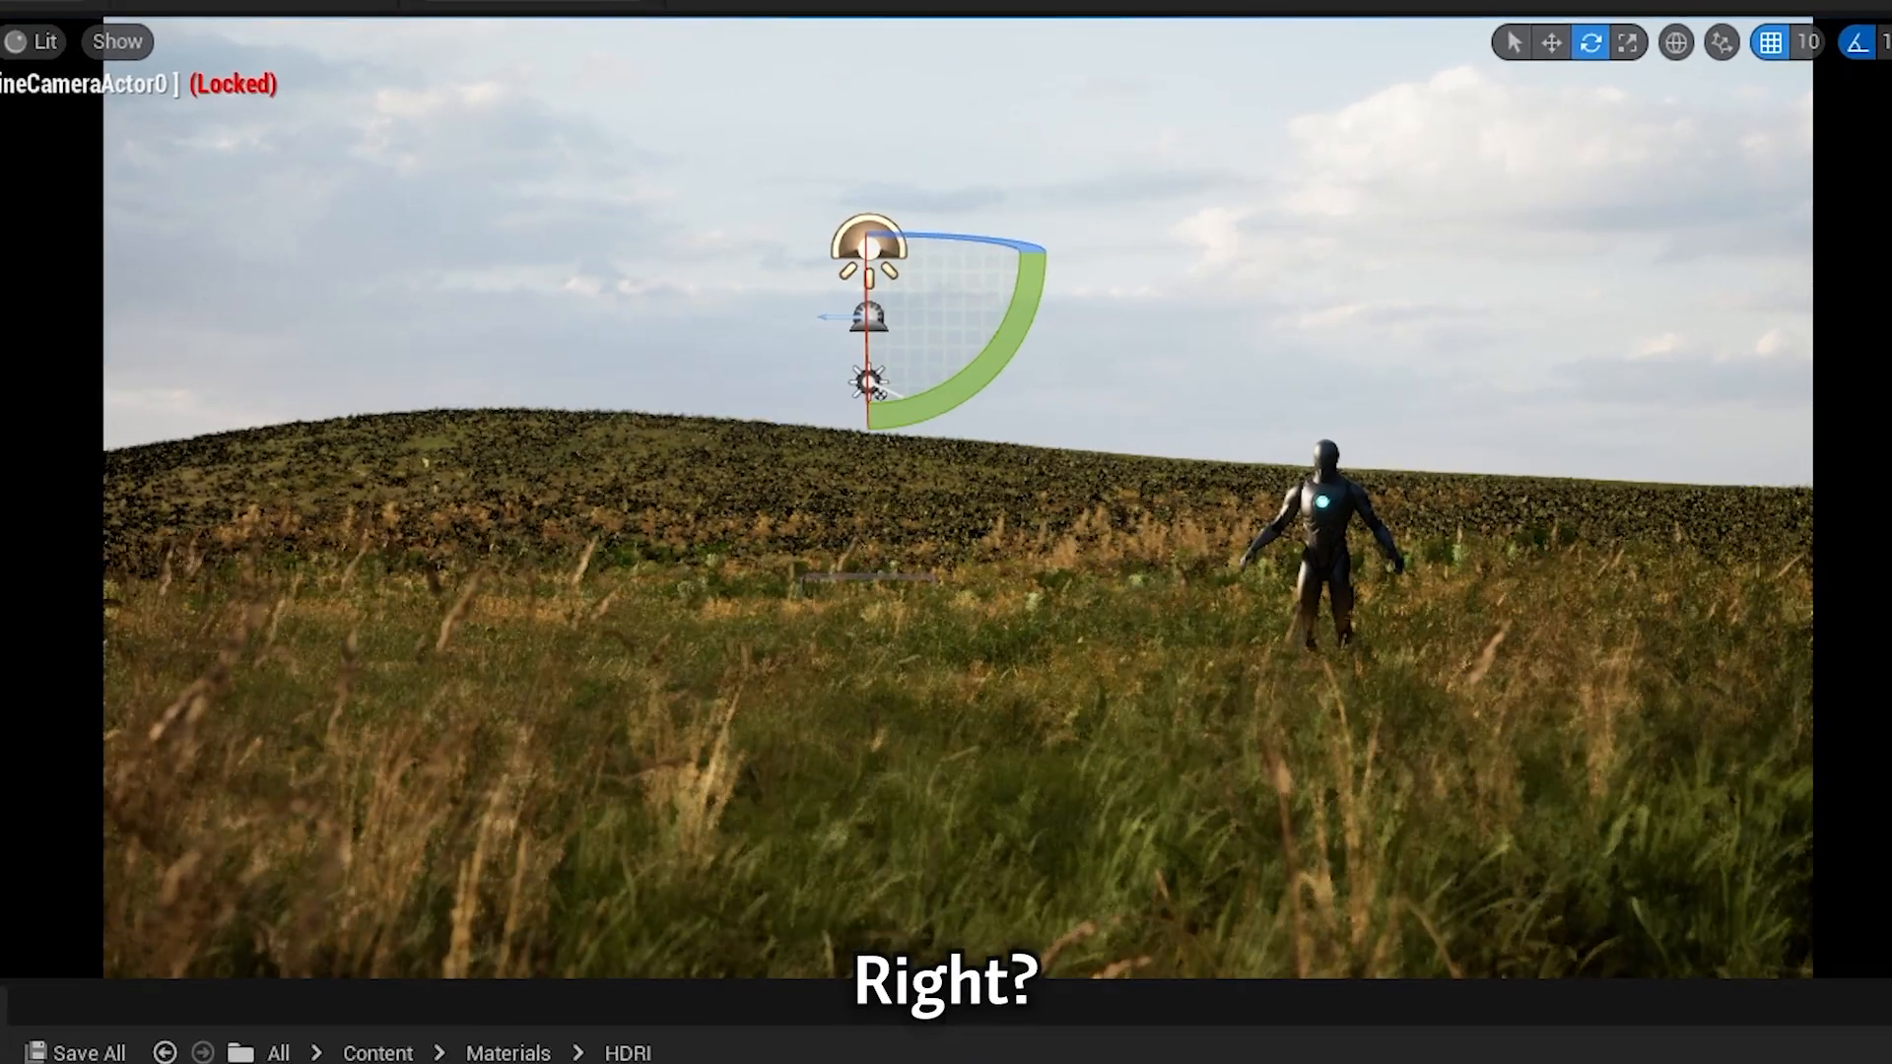
pyautogui.click(820, 369)
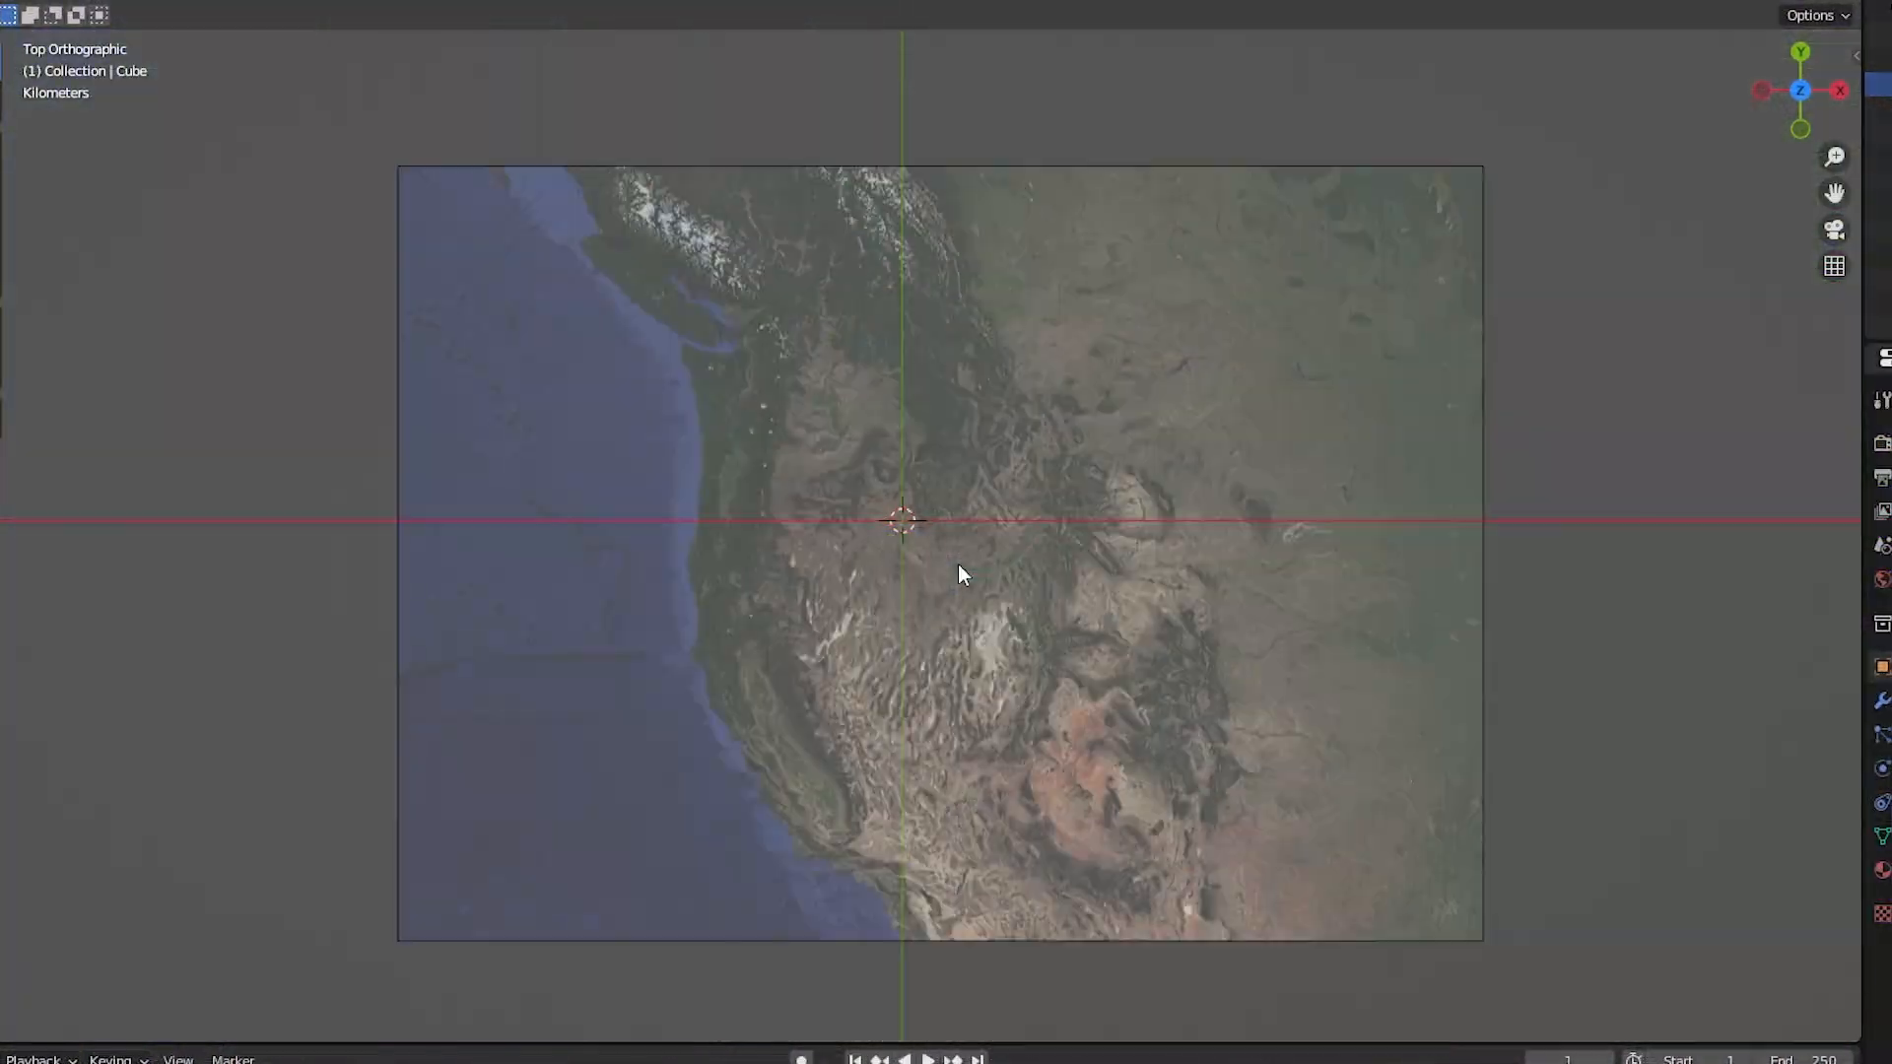
# Navigate Blender's satellite basemap from the western United States down to a close-up of a hilly, forested area.
pyautogui.scroll(3, 958, 564)
pyautogui.scroll(3, 900, 536)
pyautogui.scroll(5, 901, 537)
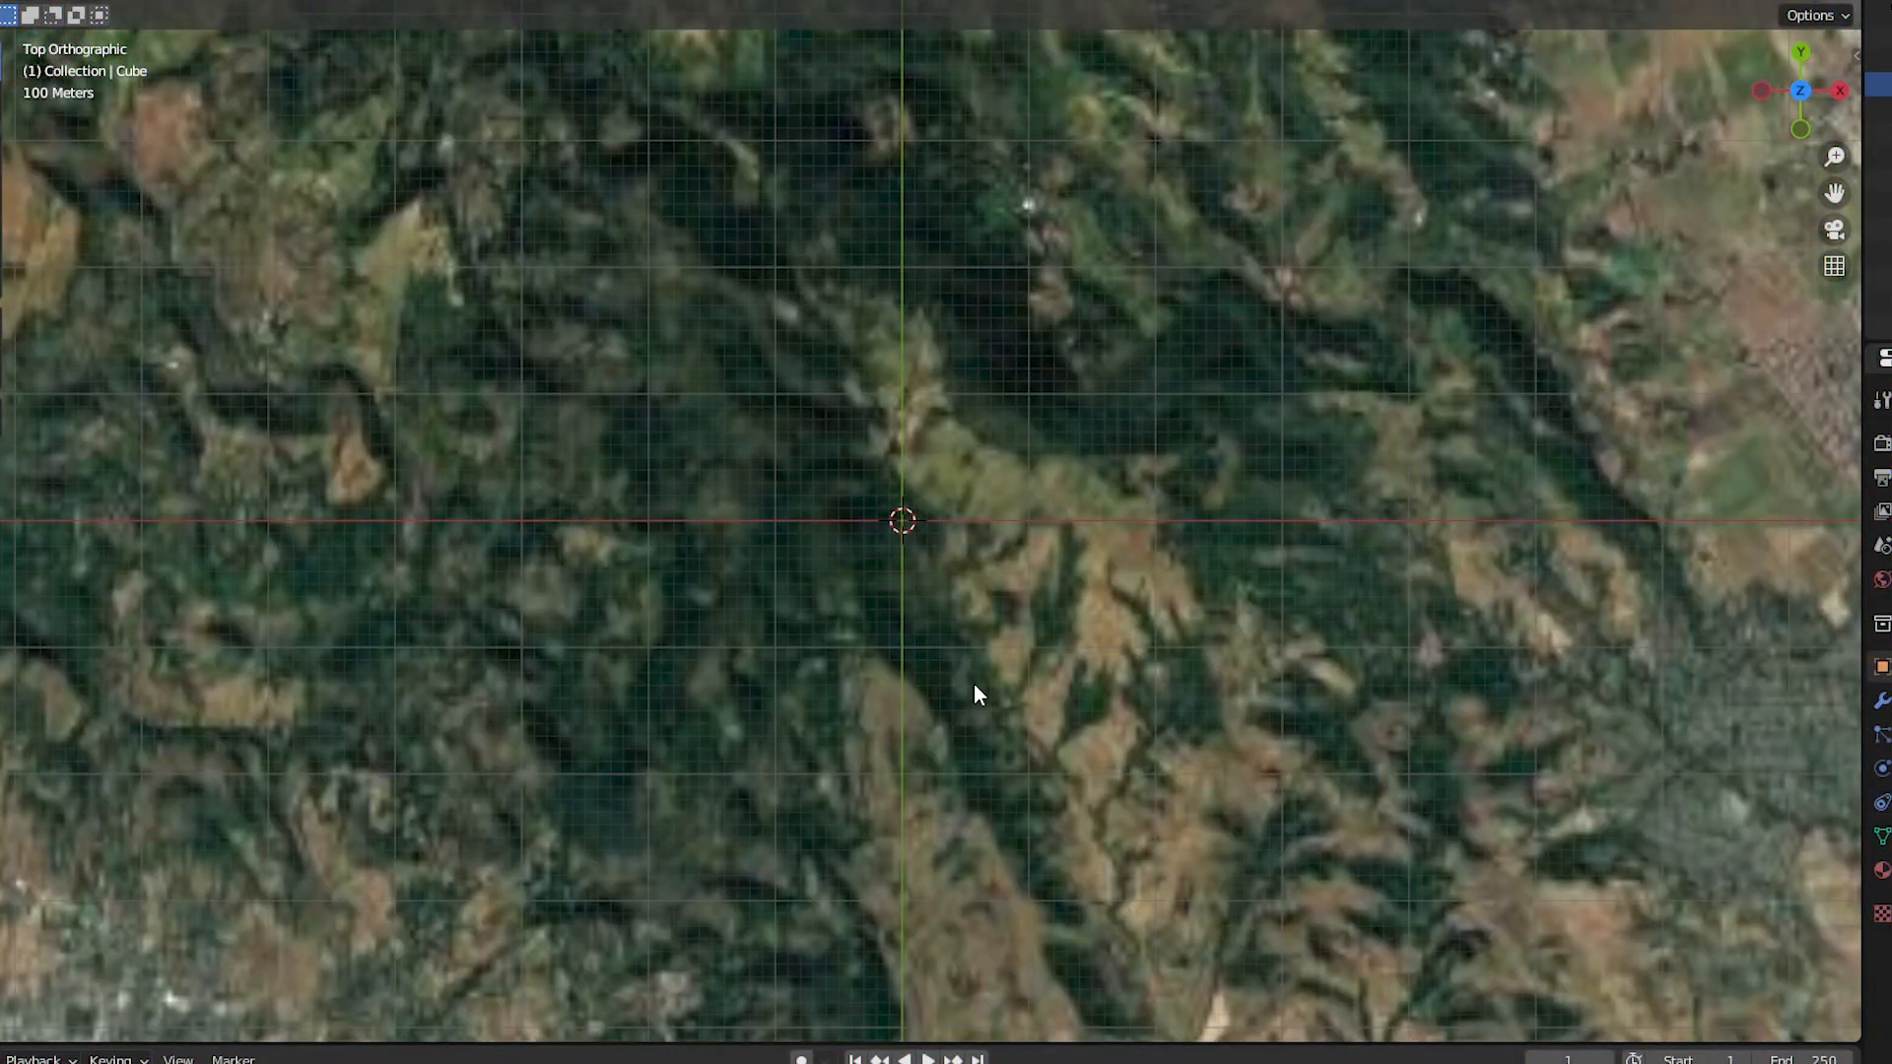
pyautogui.moveTo(983, 645); pyautogui.dragTo(1162, 760, button='middle')
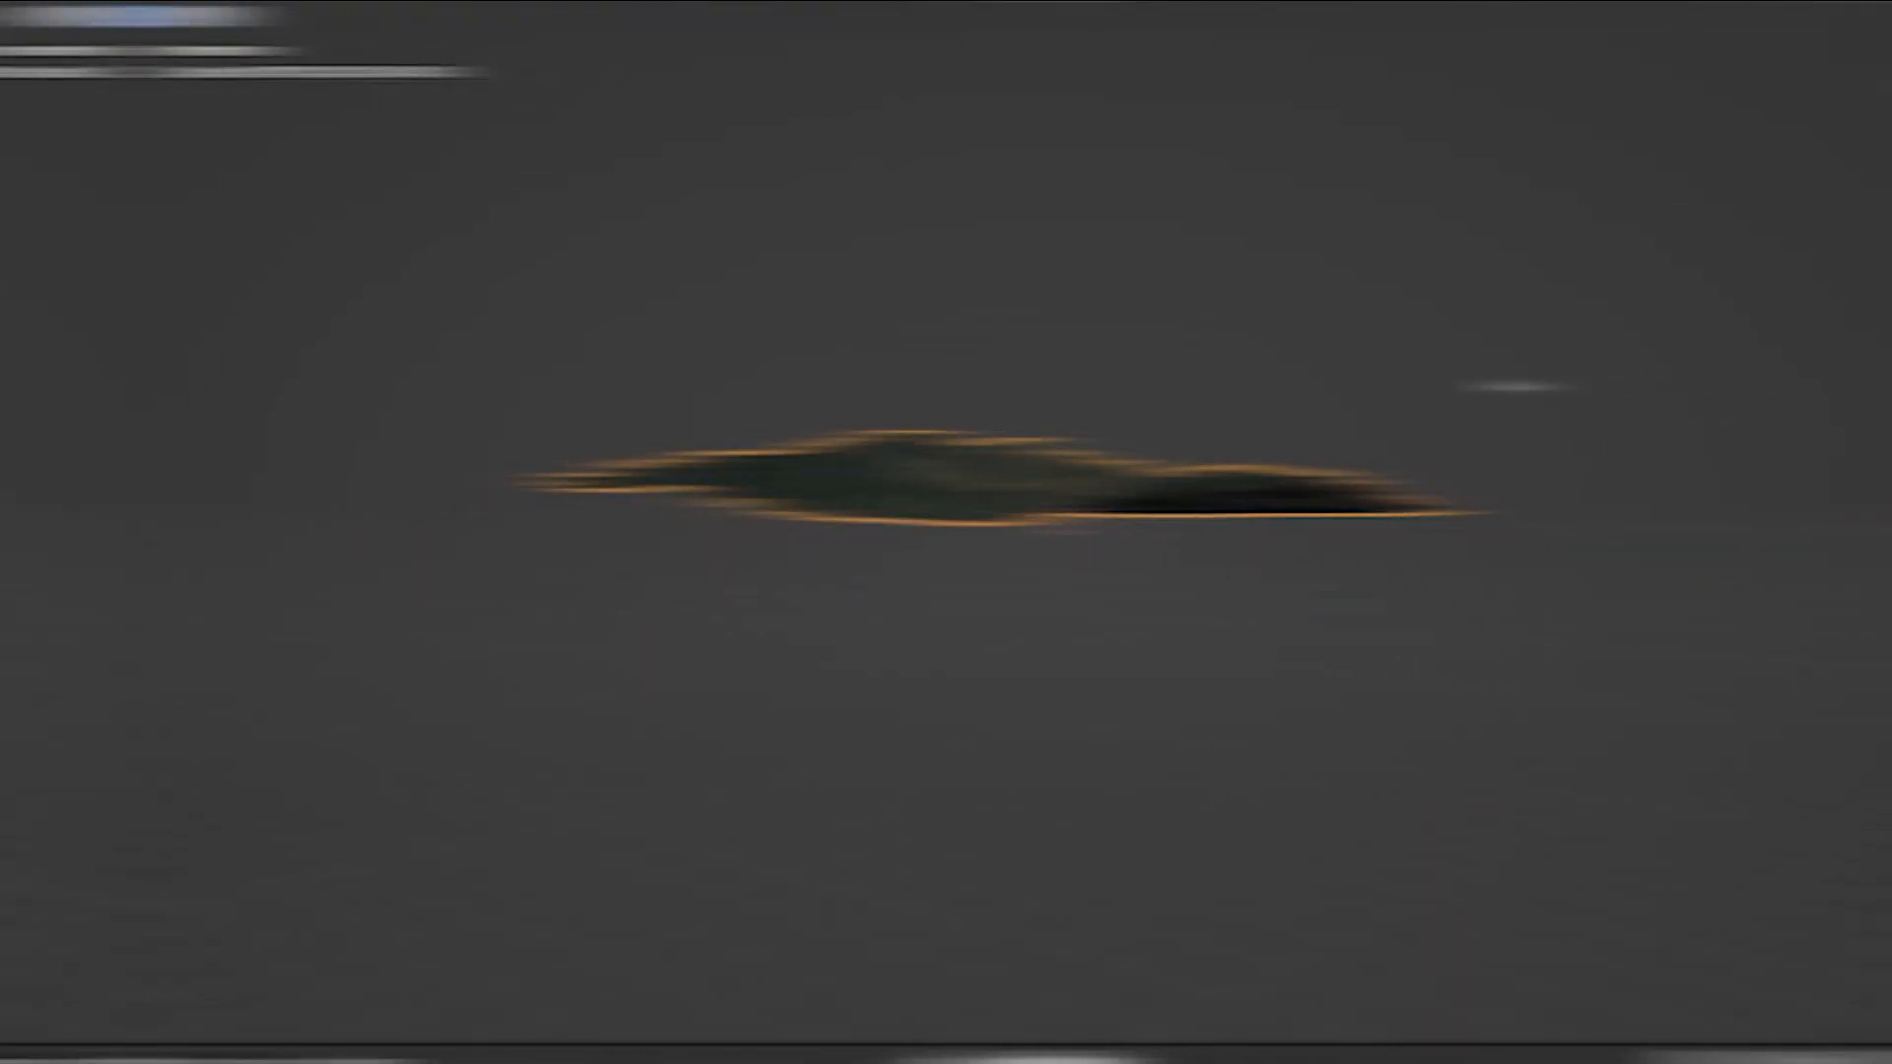
# Inspect the terrain mesh up close from several sides.
pyautogui.scroll(5, 1116, 422)
pyautogui.moveTo(1139, 384); pyautogui.dragTo(1709, 352, button='middle')
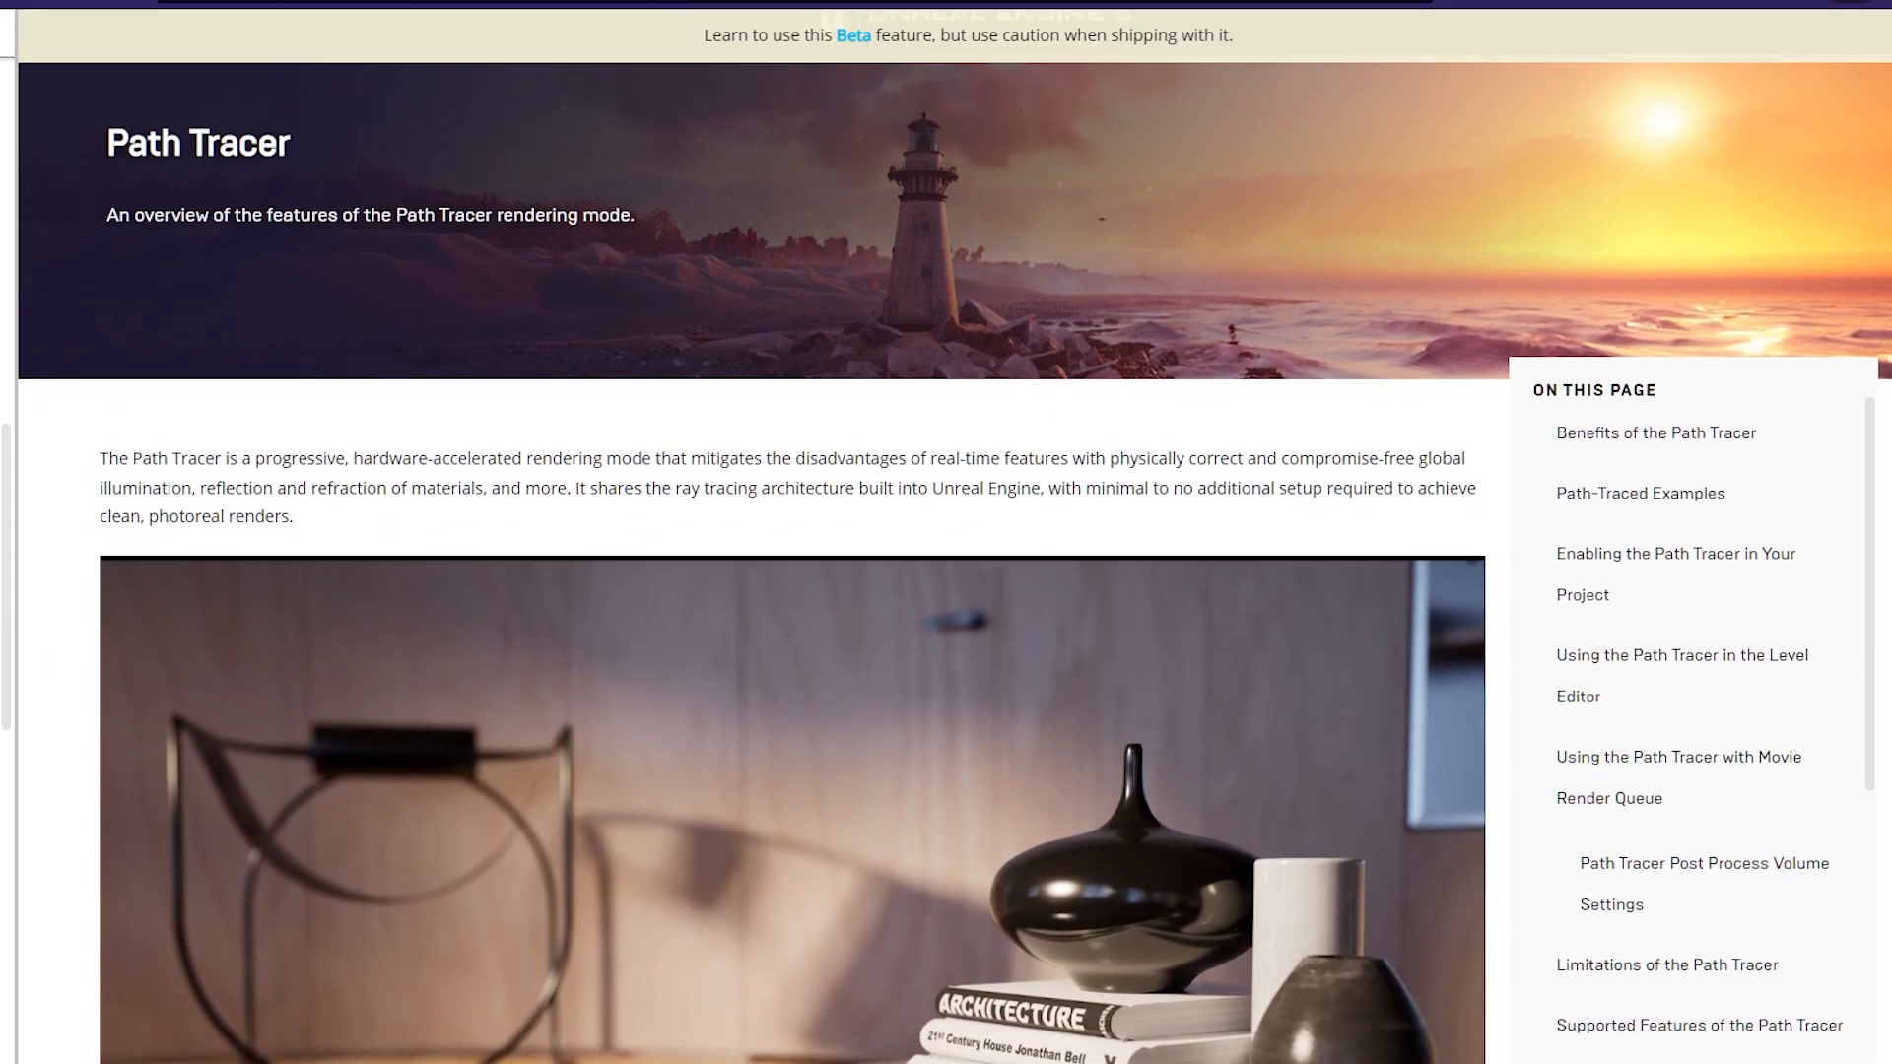
# Read the Path Tracer documentation from the overview through its benefits and the path-traced examples.
pyautogui.scroll(-3, 749, 591)
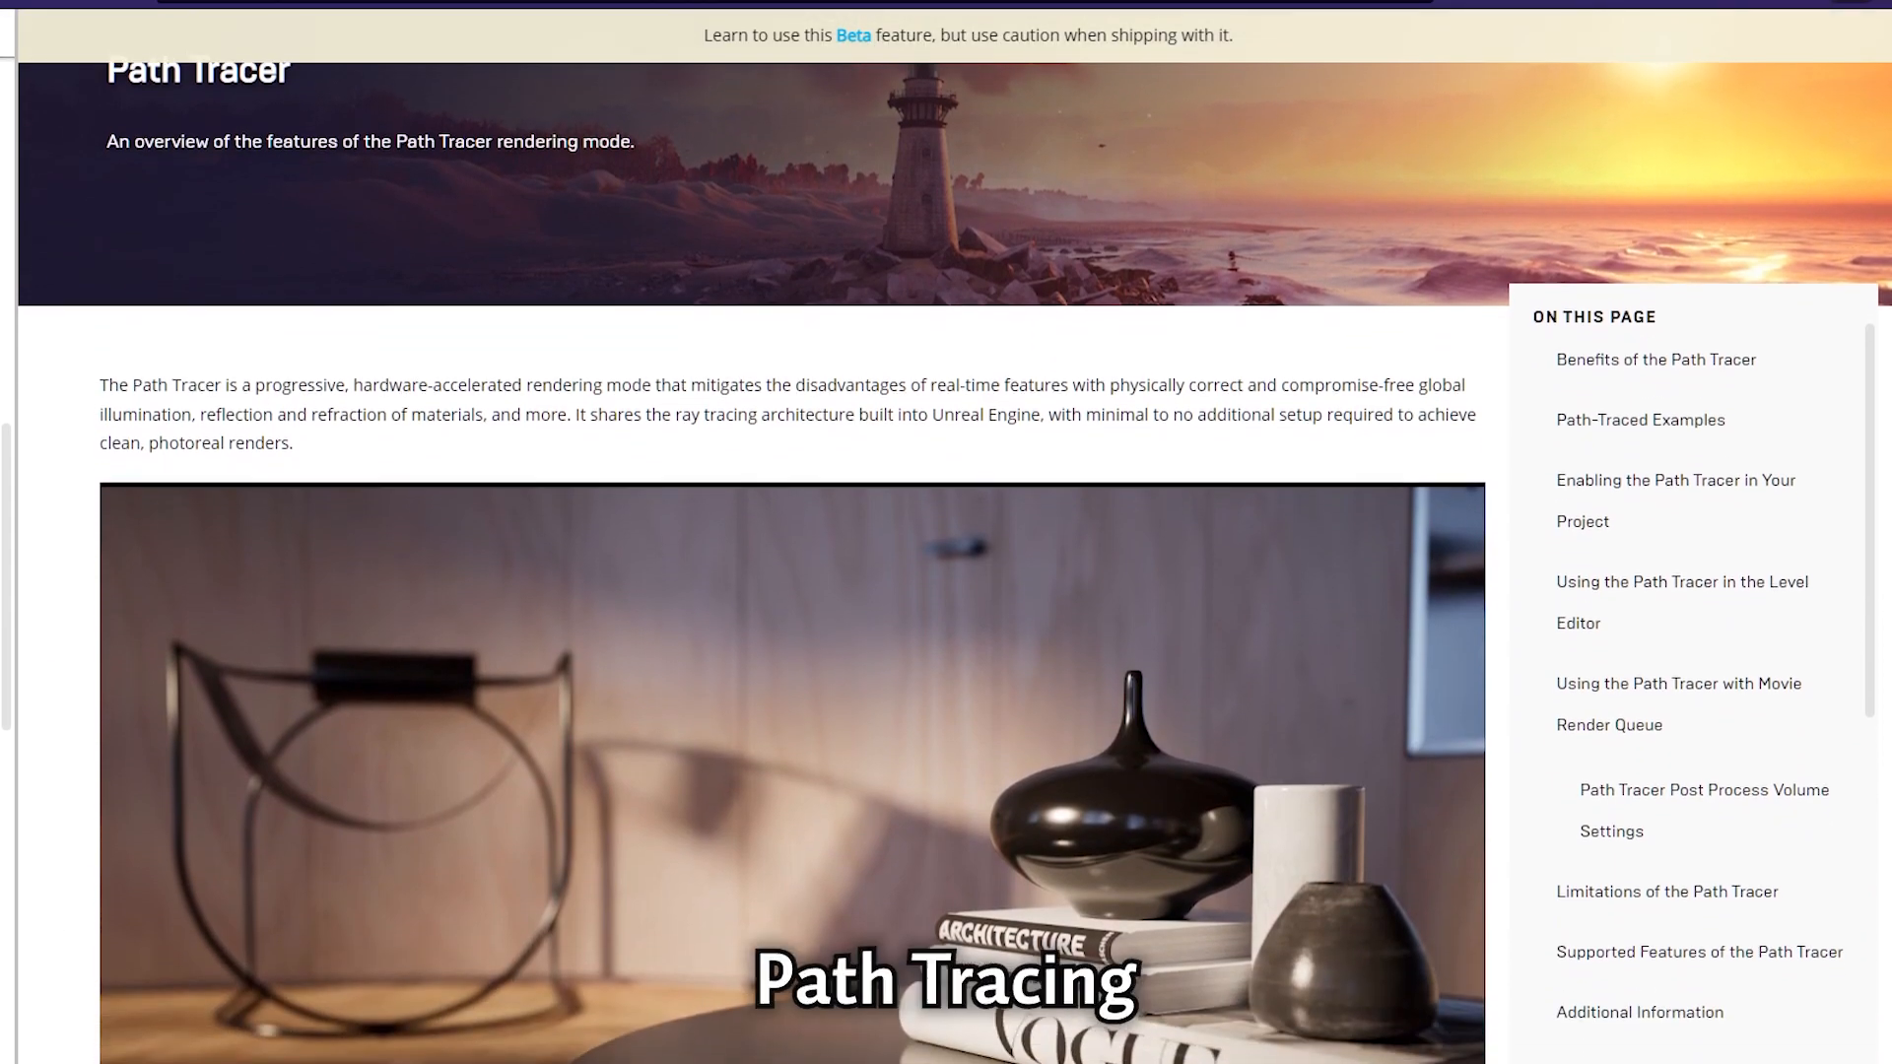
pyautogui.scroll(-3, 749, 591)
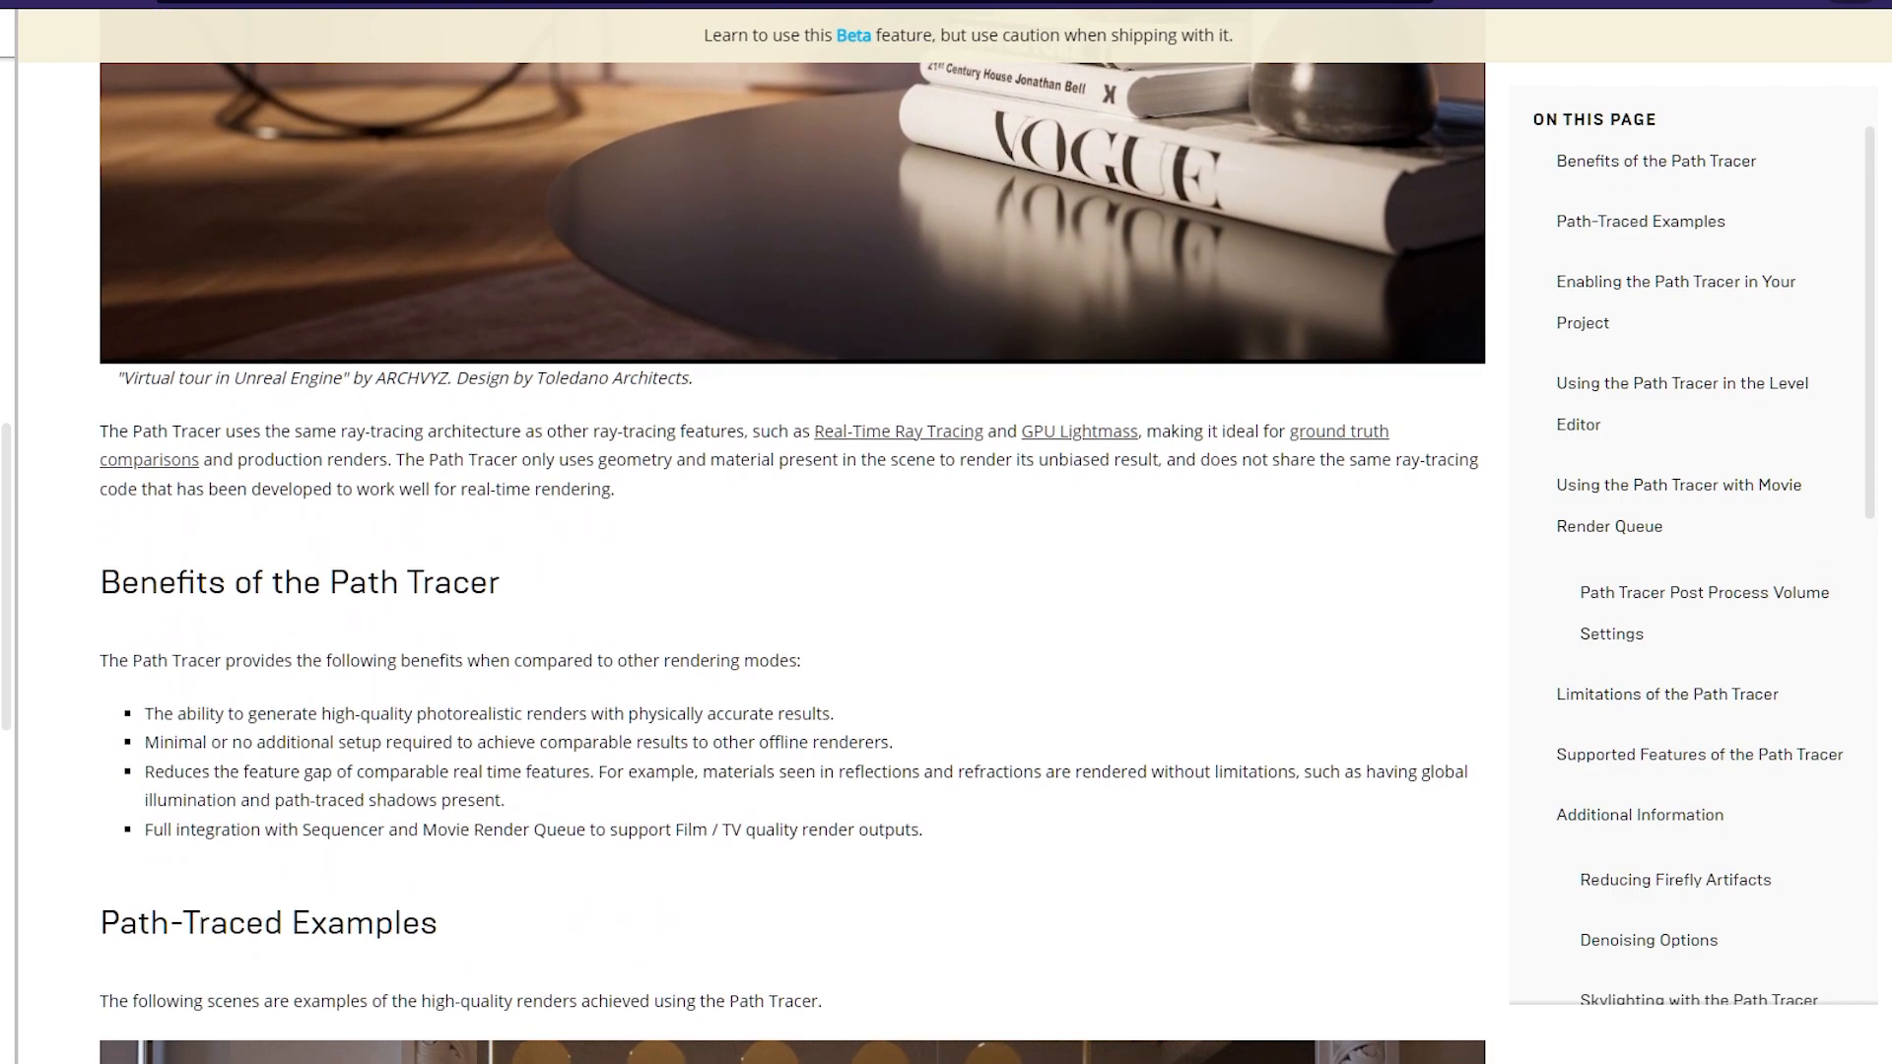
pyautogui.scroll(-2, 749, 591)
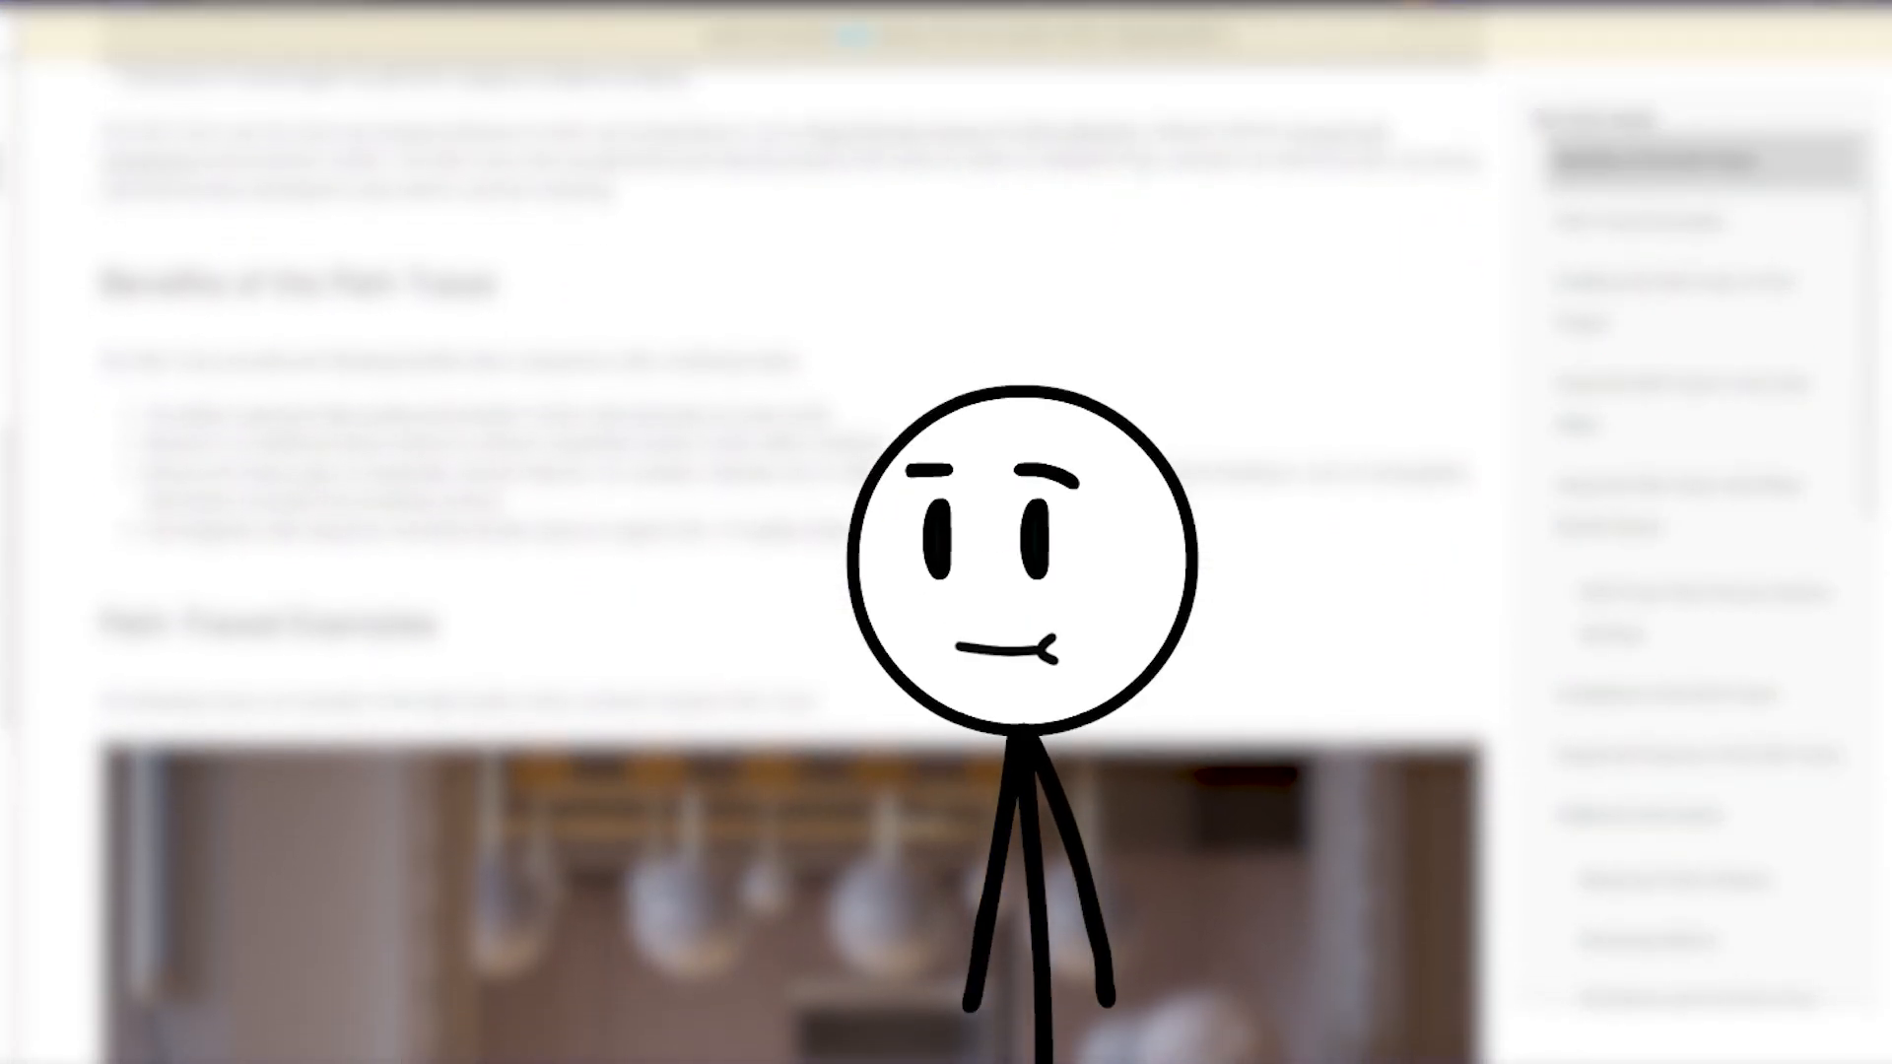
pyautogui.scroll(-3, 749, 592)
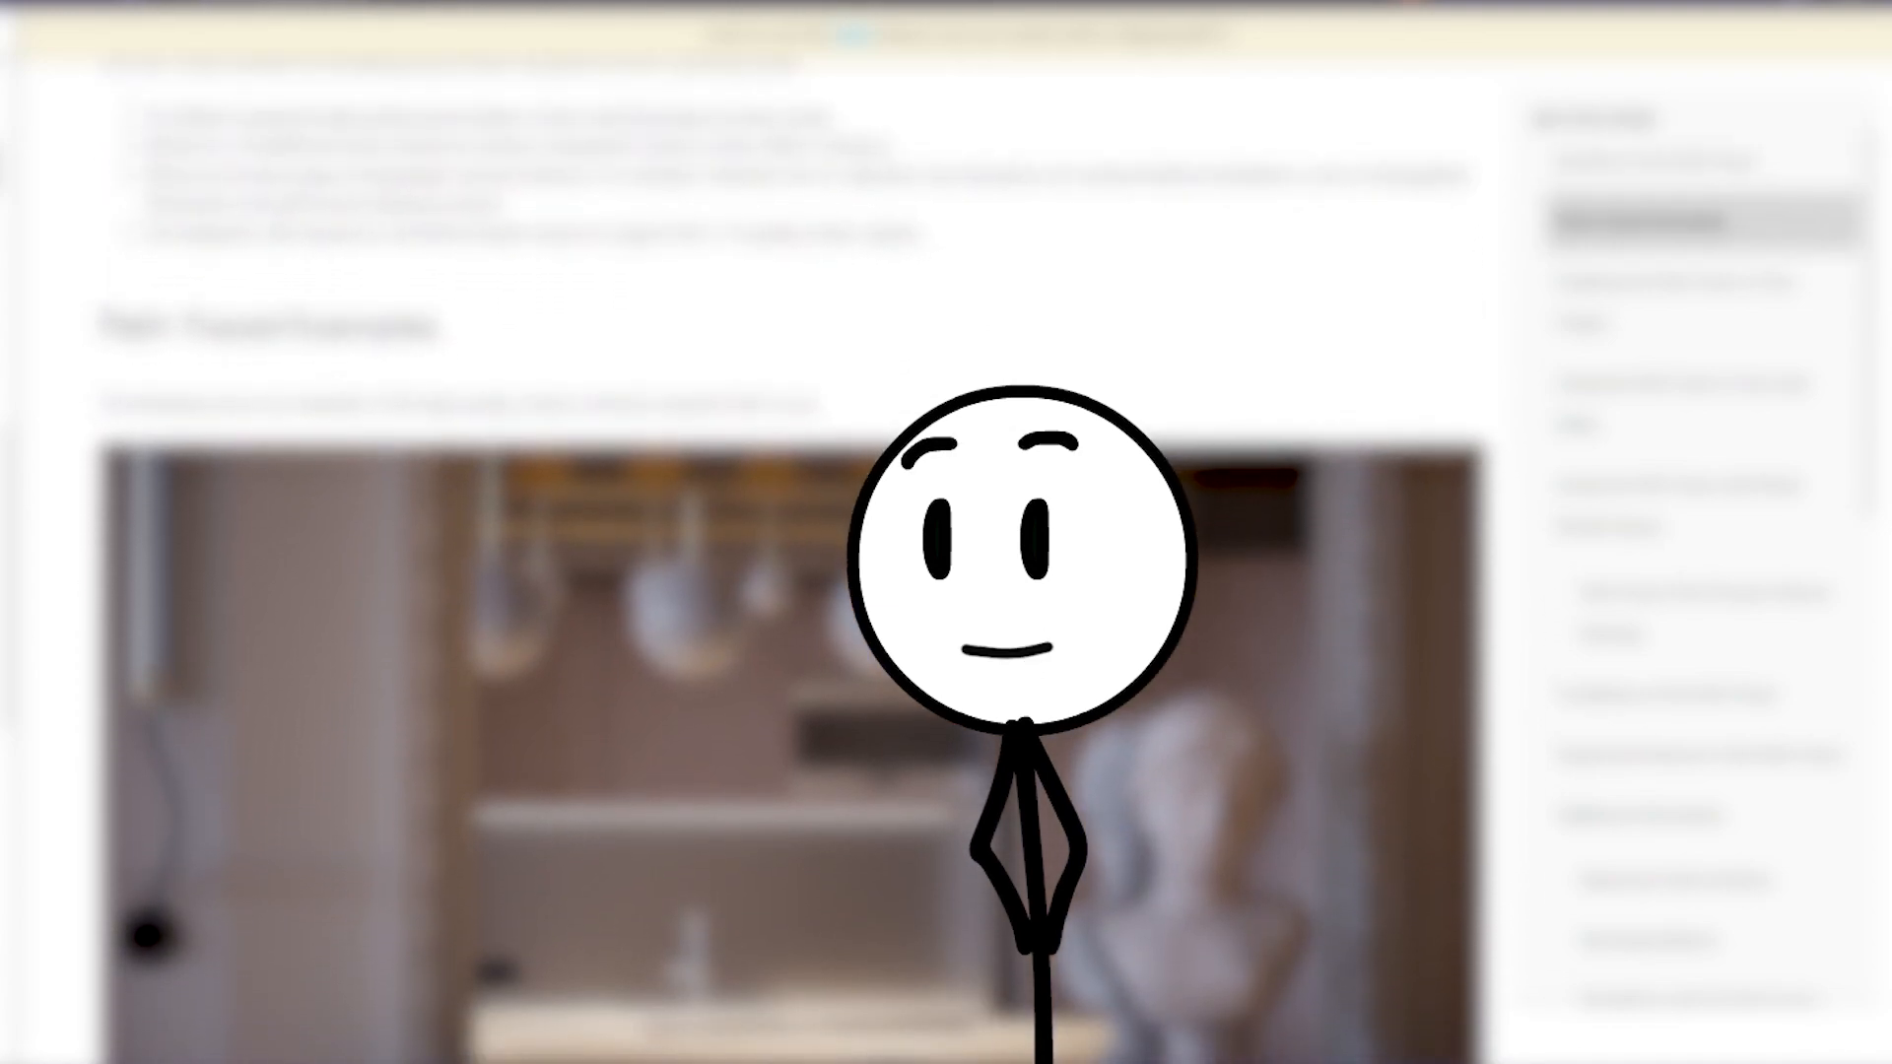
pyautogui.scroll(-3, 749, 591)
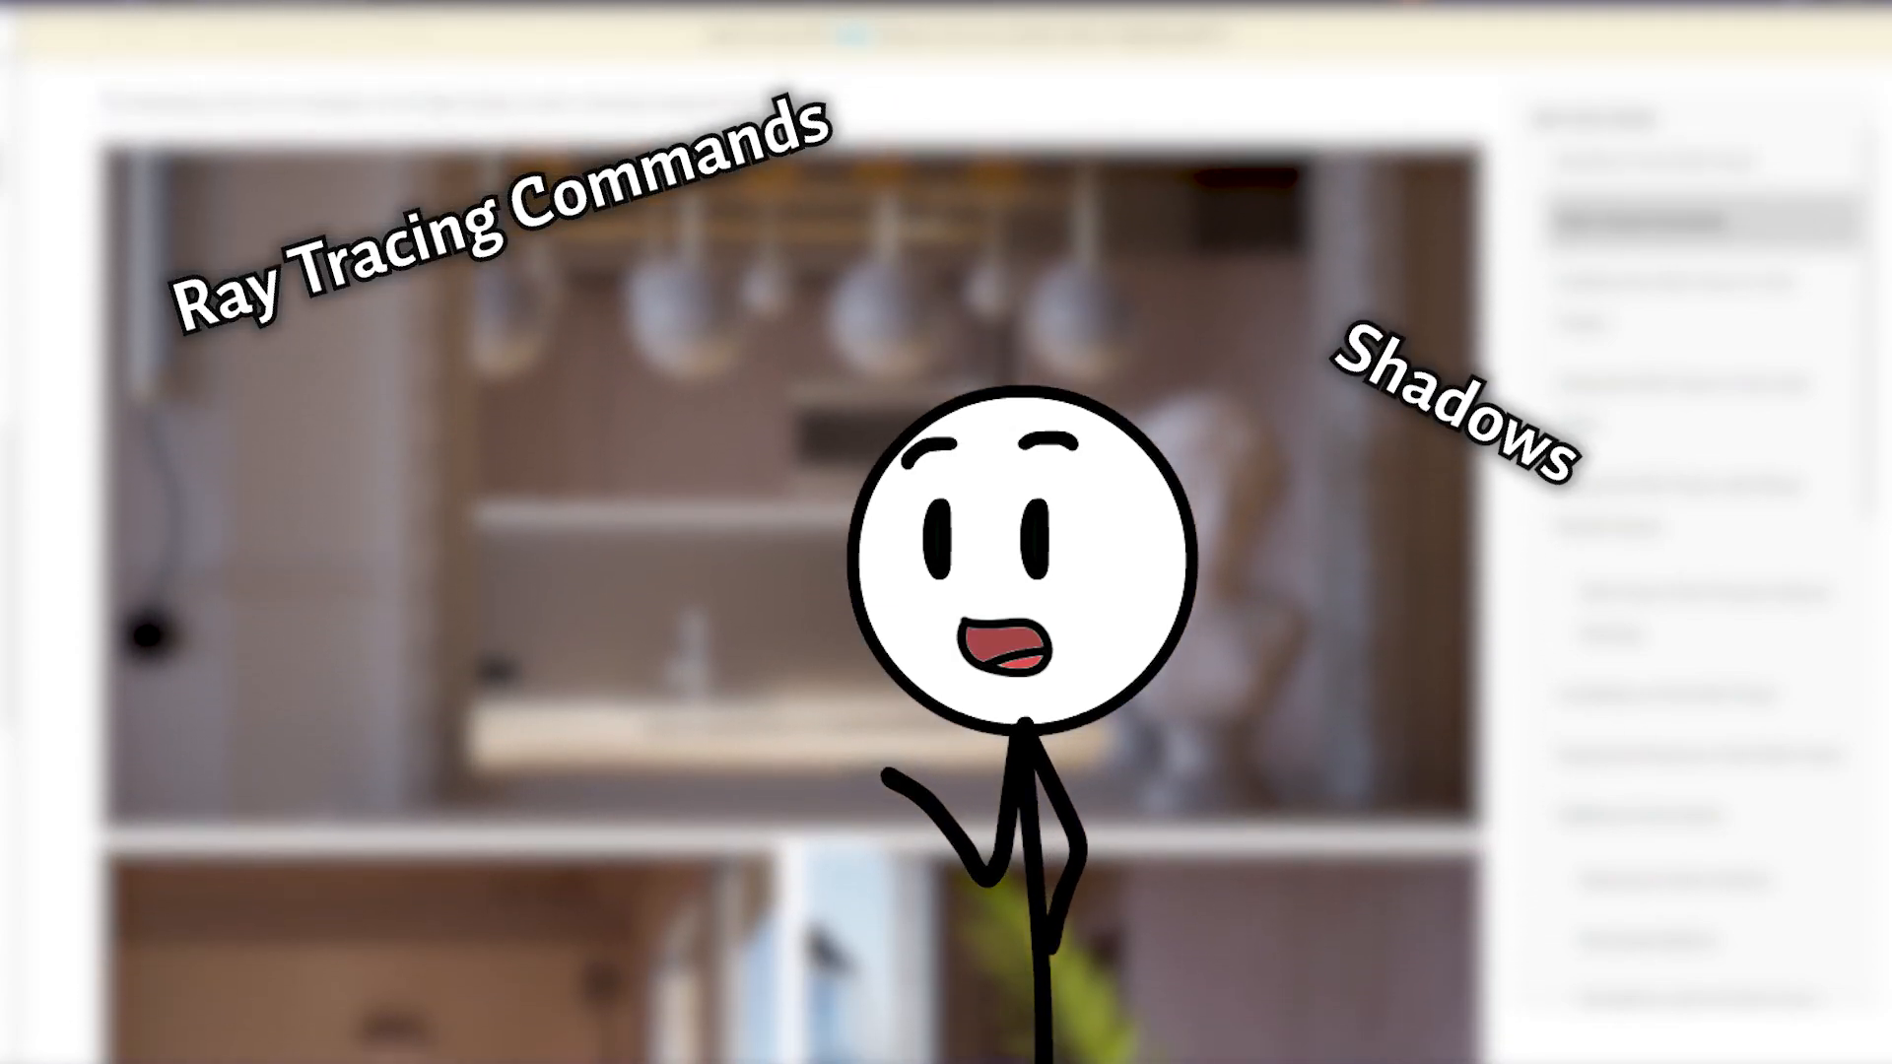
pyautogui.scroll(-3, 748, 591)
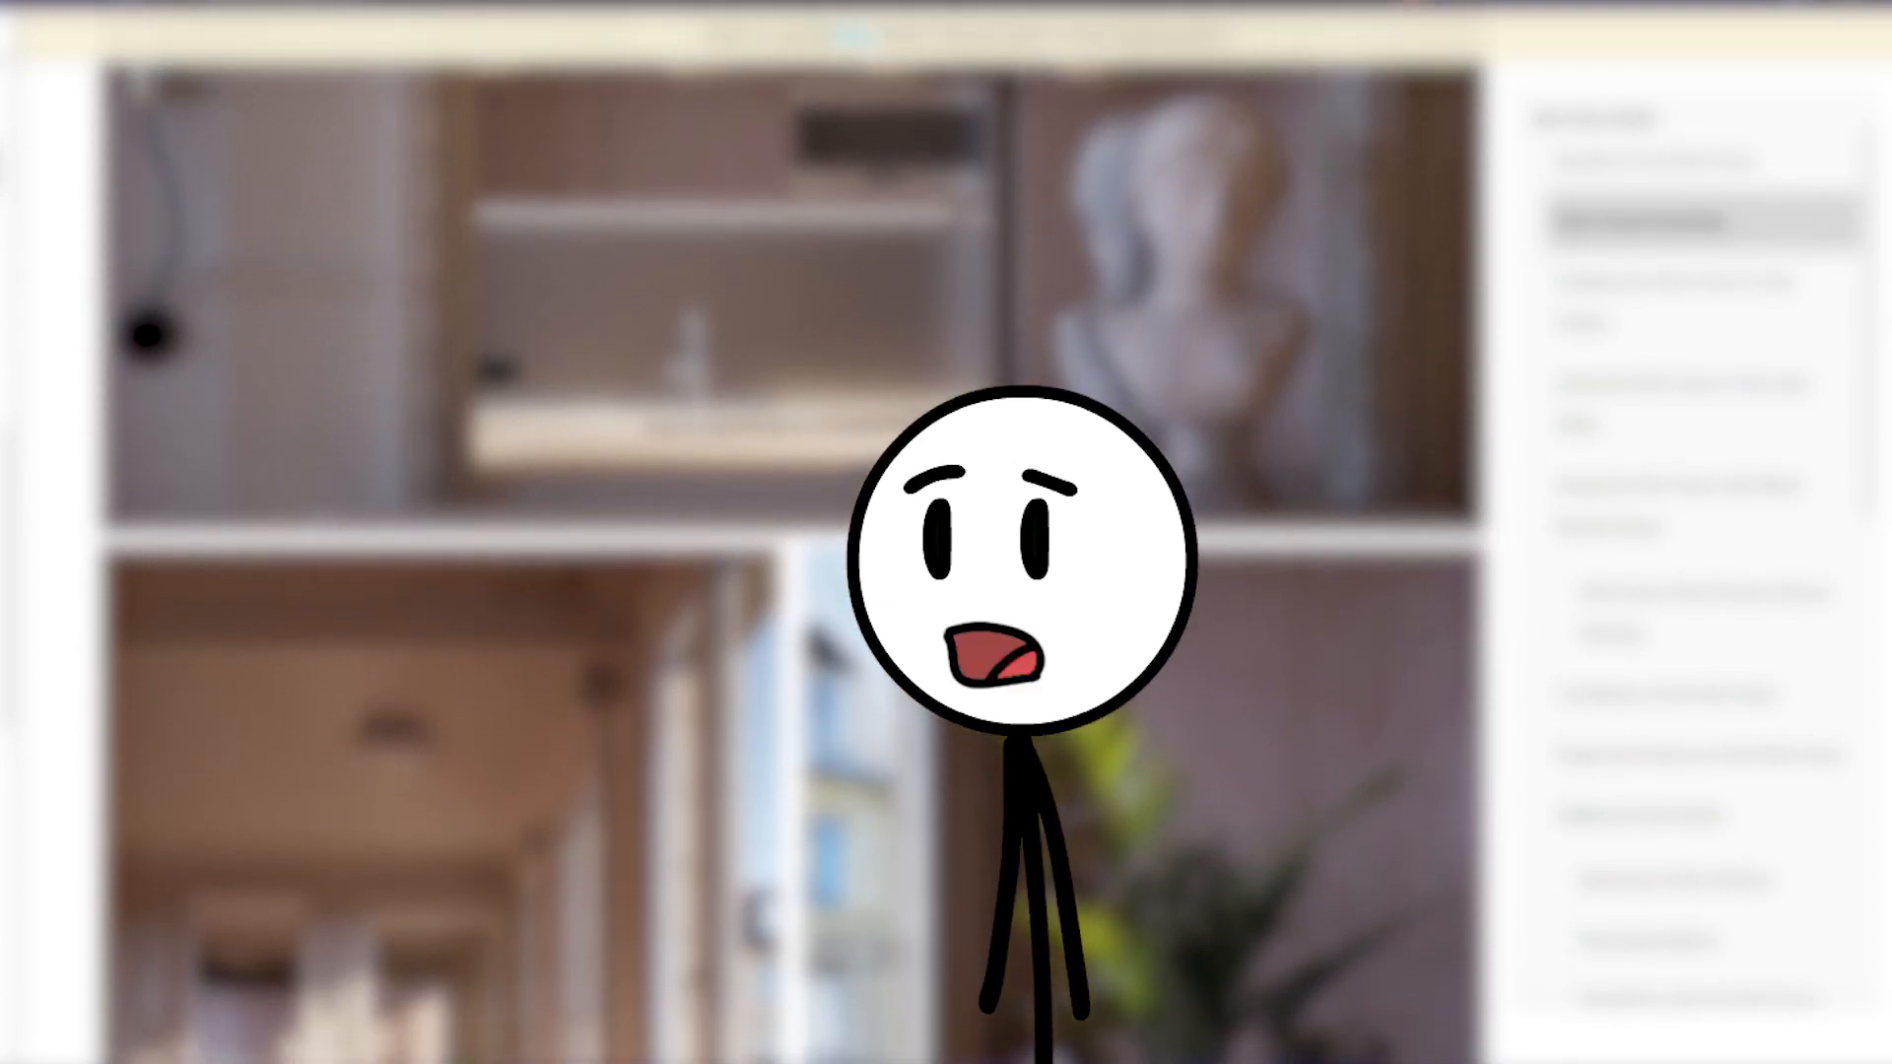
pyautogui.scroll(-3, 749, 591)
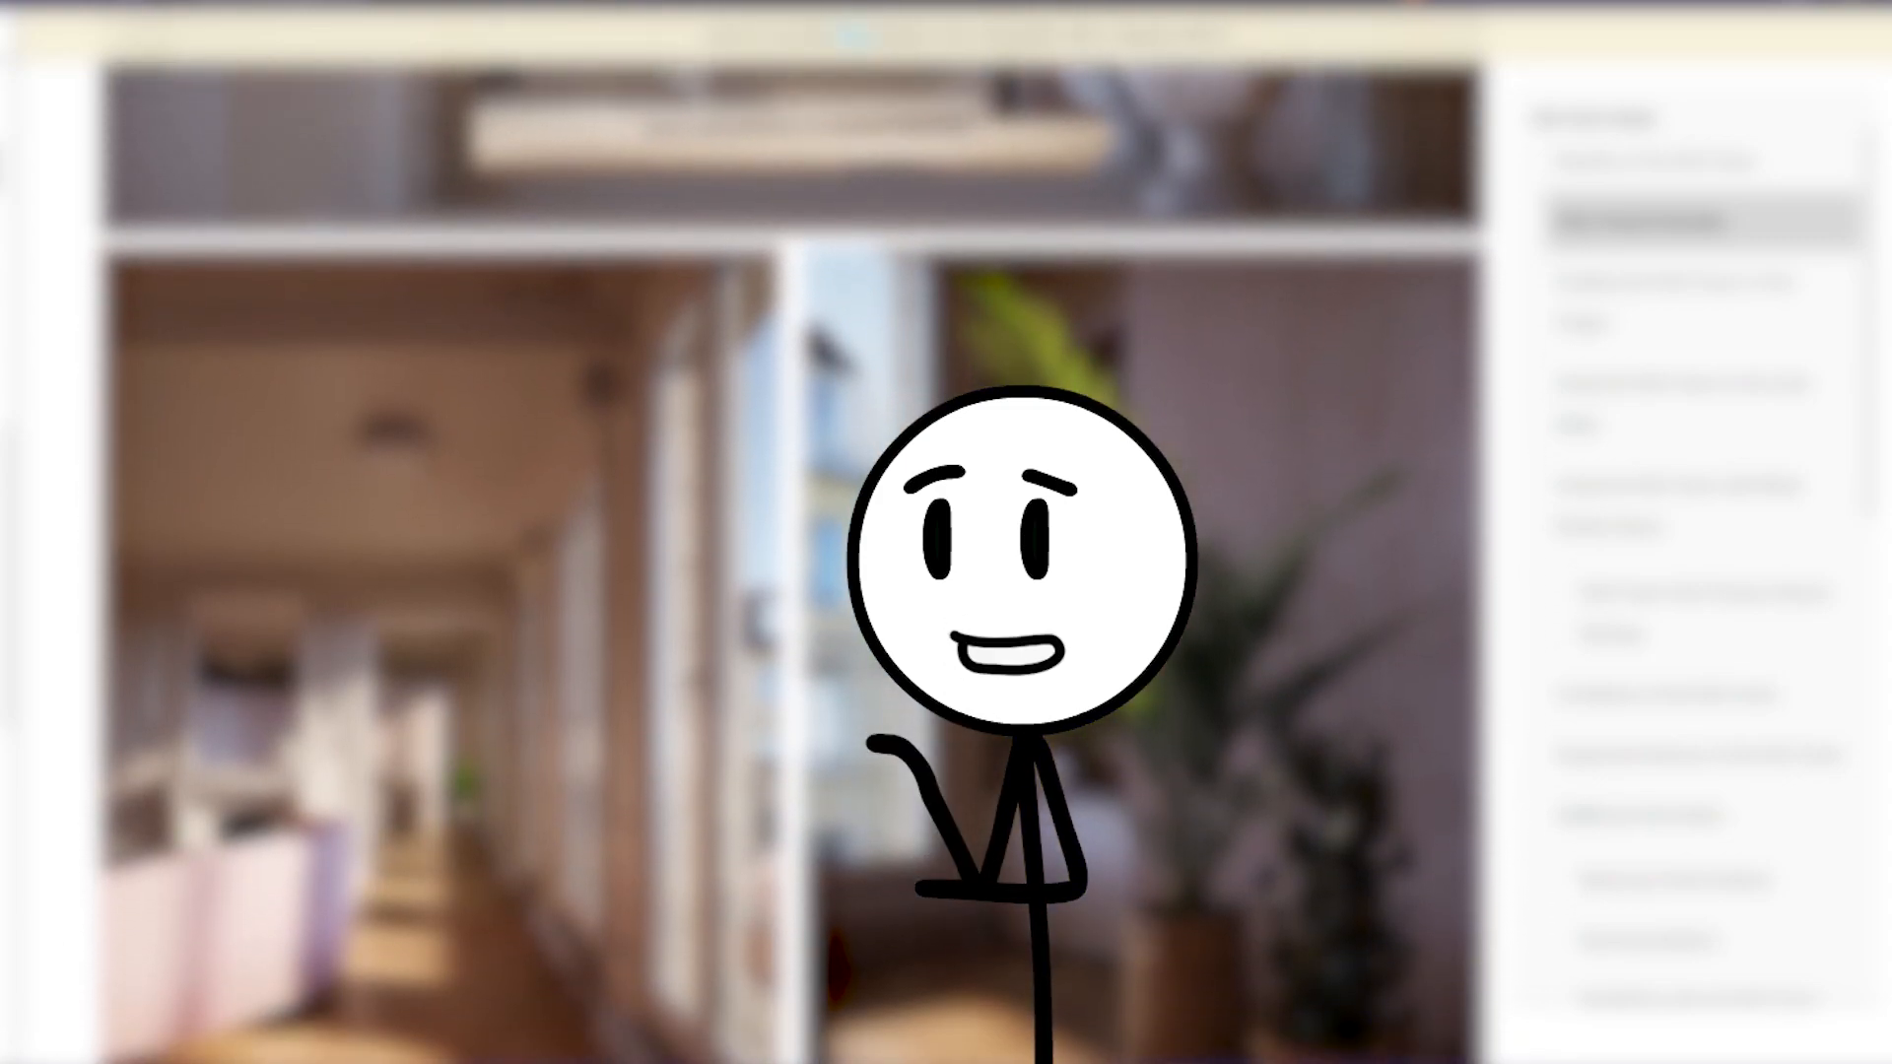
pyautogui.scroll(-3, 749, 591)
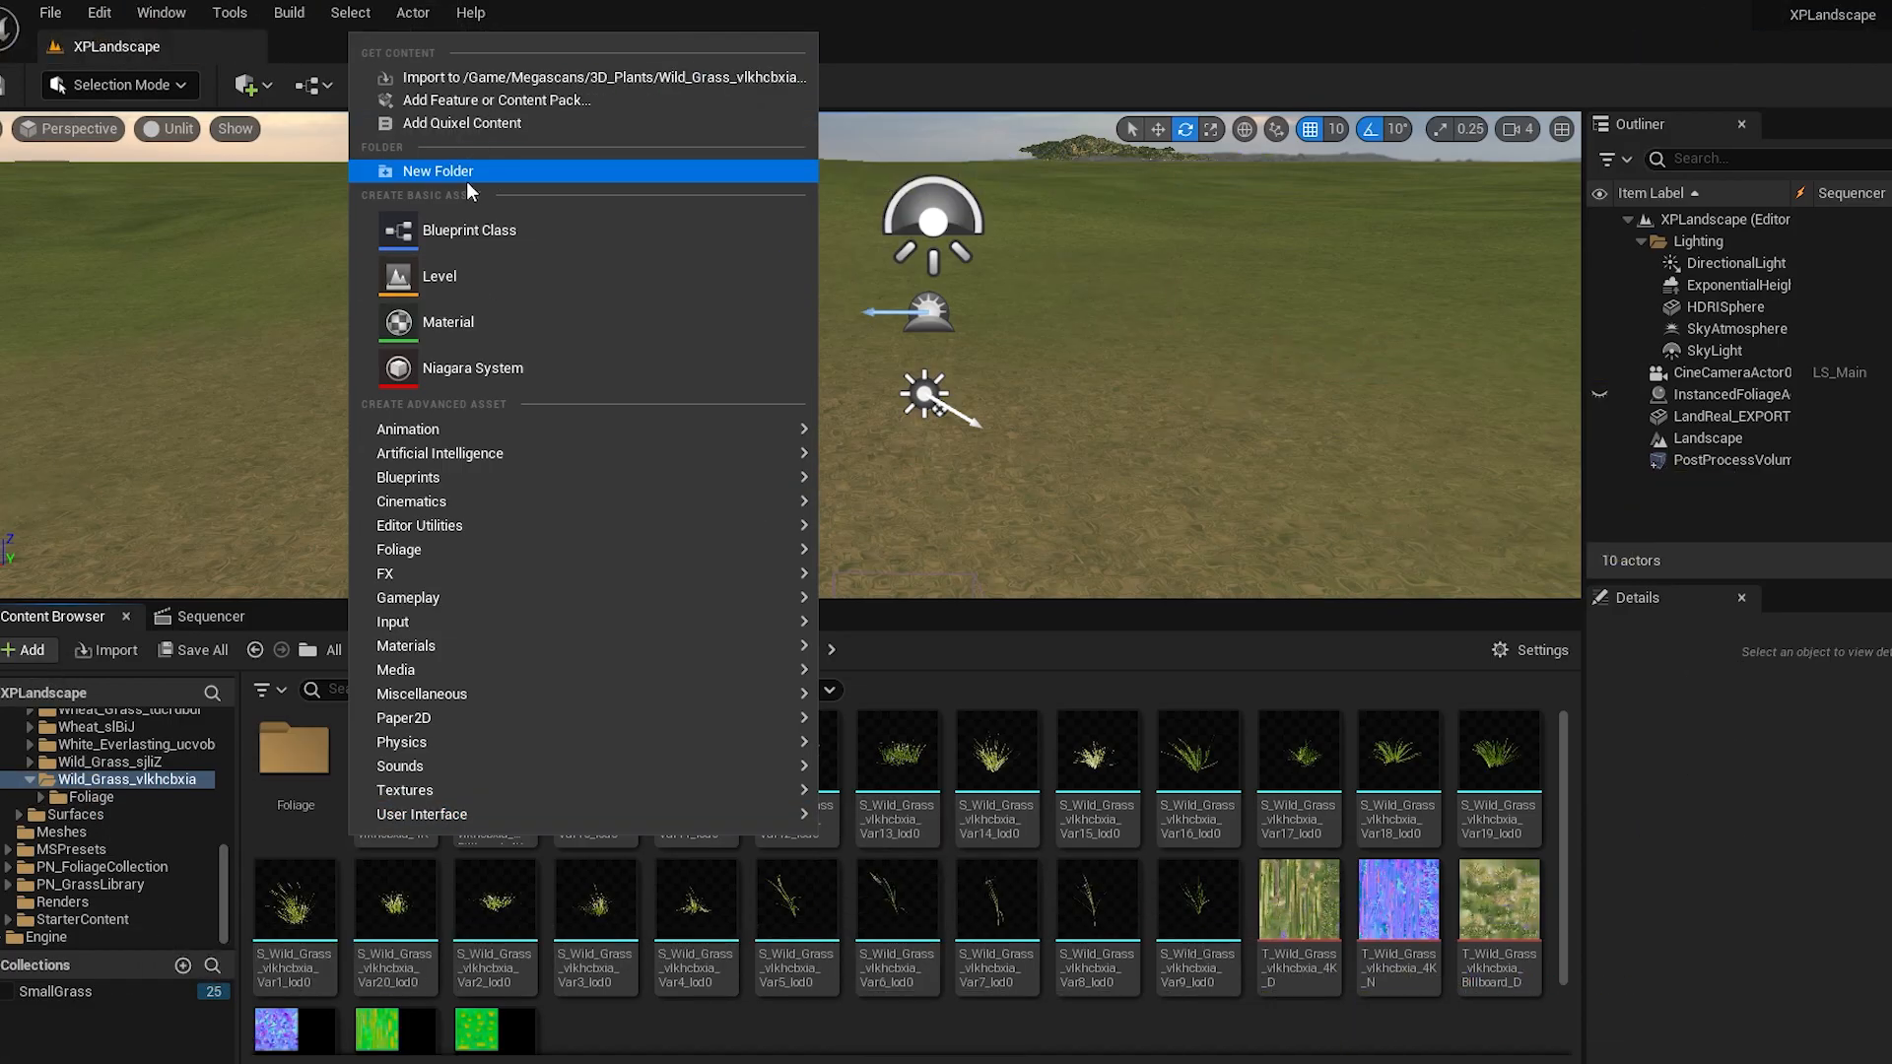
# Create a FarFoliage folder inside Wild_Grass_vlkhcbxia and select a range of assets in the Wild_Grass folder.
pyautogui.click(443, 161)
pyautogui.write('FarFoliage')
pyautogui.press('Return')
pyautogui.click(1005, 844)
pyautogui.keyDown('shift'); pyautogui.click(1853, 845); pyautogui.keyUp('shift')
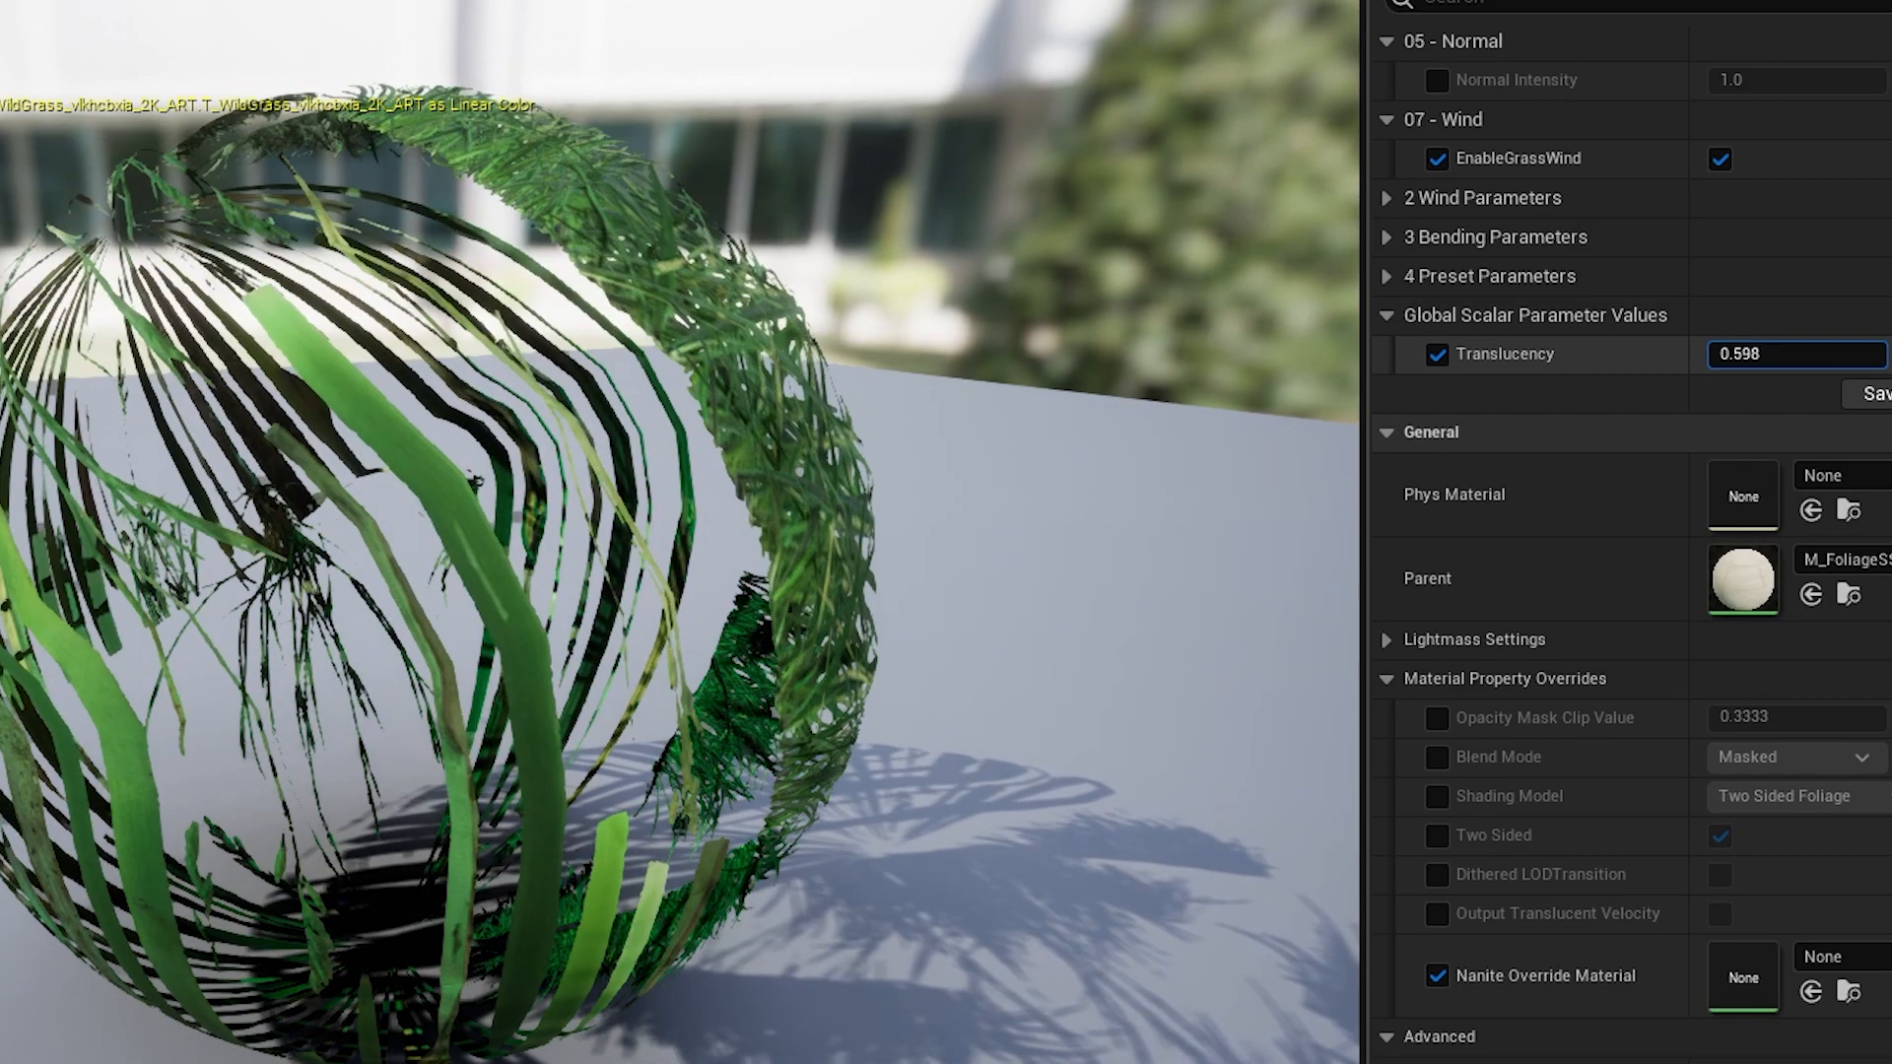
# Set the wild grass material instance's Translucency to about 0.646.
pyautogui.moveTo(1797, 354)
pyautogui.mouseDown()
pyautogui.moveTo(1825, 355)
pyautogui.moveTo(1754, 355)
pyautogui.moveTo(1803, 355)
pyautogui.mouseUp()
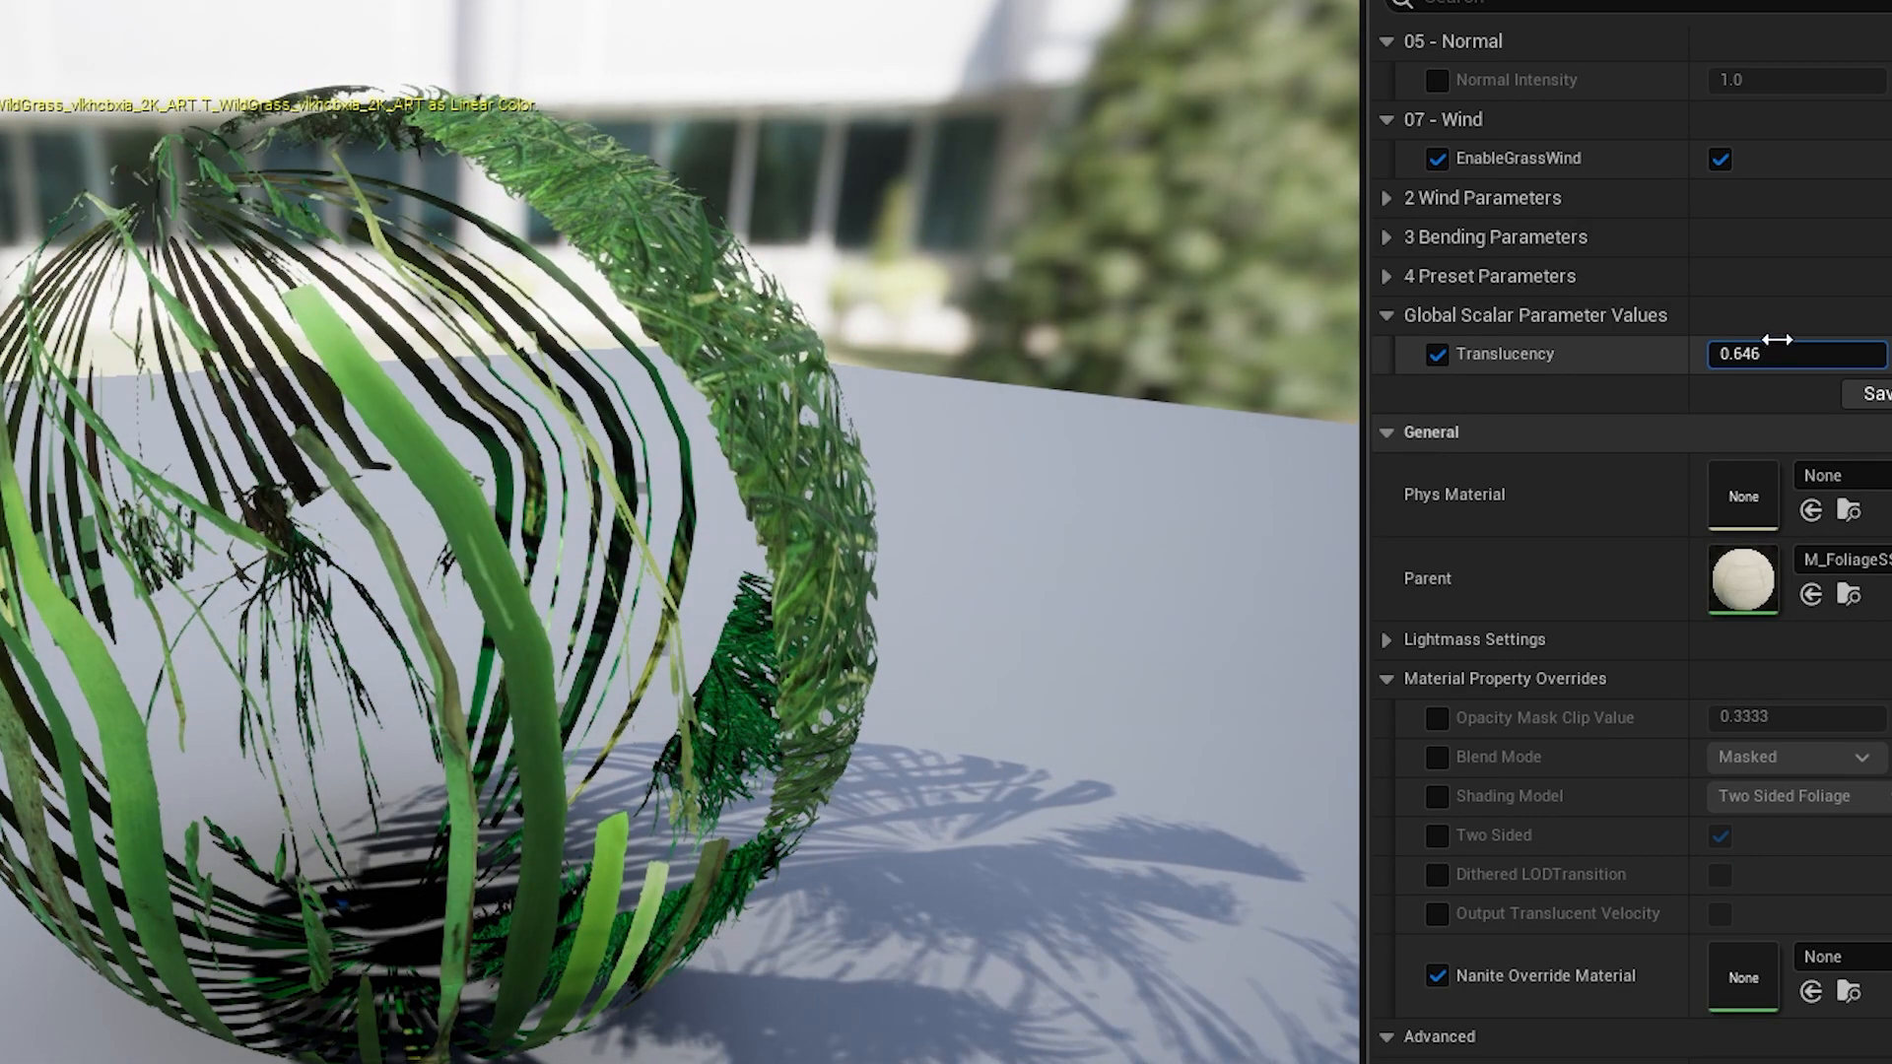